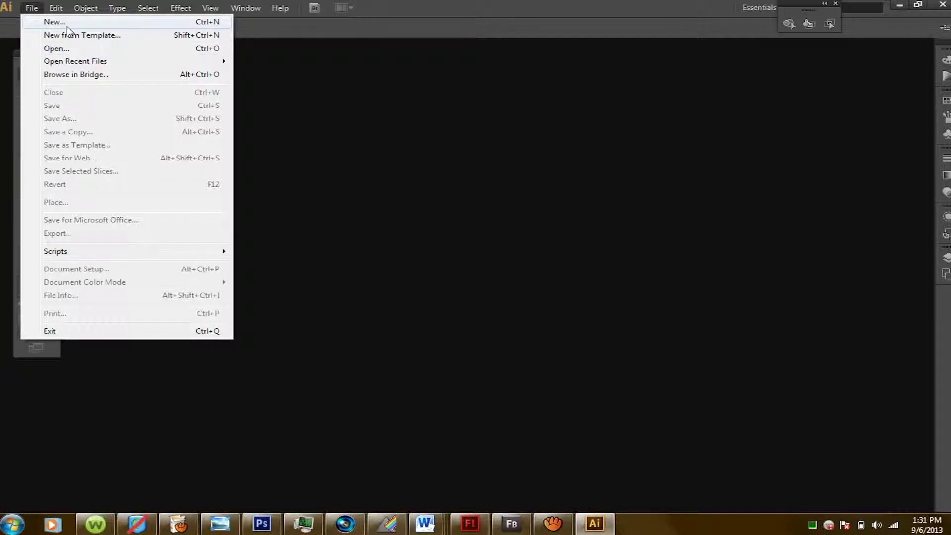
# Create a blank Letter-size document and draw a rectangle about 3.73 in wide over the artboard's upper-left corner
pyautogui.click(68, 25)
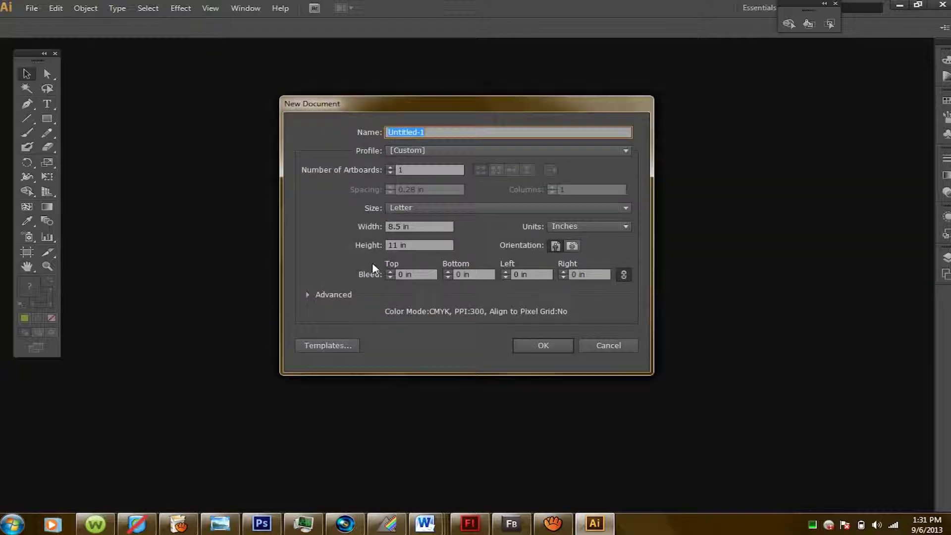
pyautogui.click(554, 352)
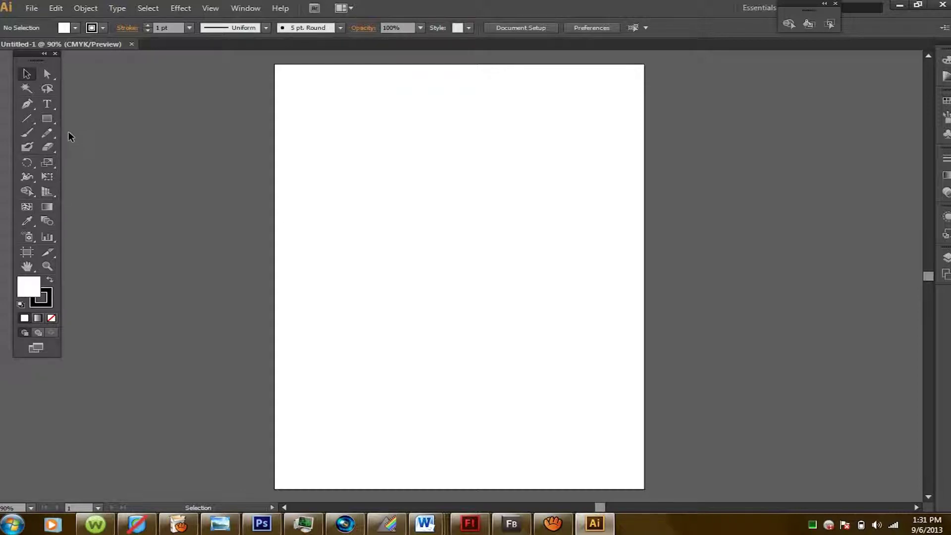
pyautogui.click(47, 119)
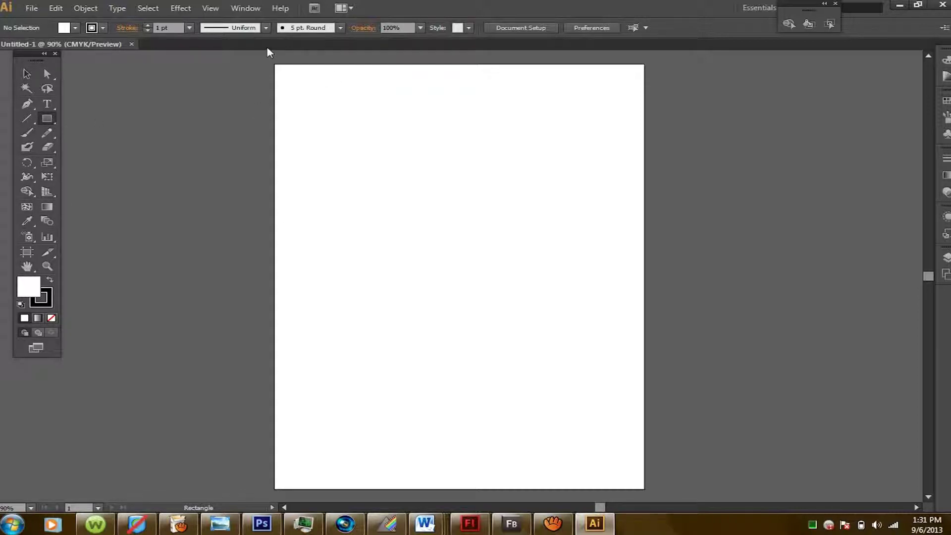
pyautogui.moveTo(268, 59); pyautogui.dragTo(431, 175)
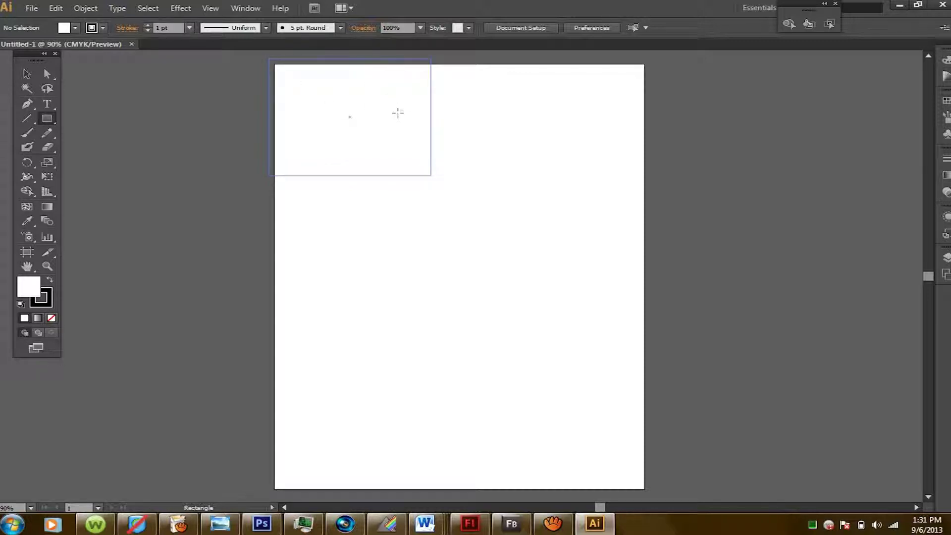
# Show the Color settings and fill the new rectangle with blue
pyautogui.click(210, 8)
pyautogui.click(233, 8)
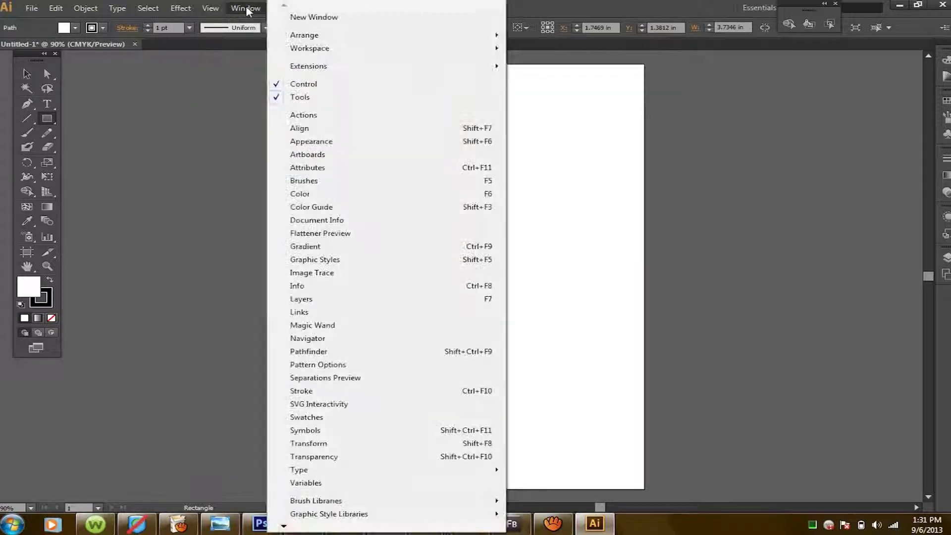
pyautogui.click(329, 195)
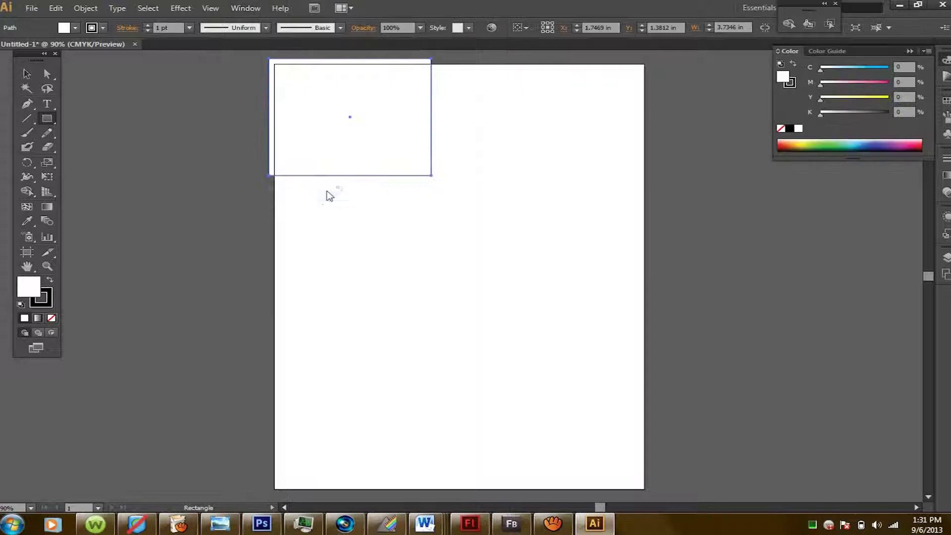
pyautogui.click(873, 144)
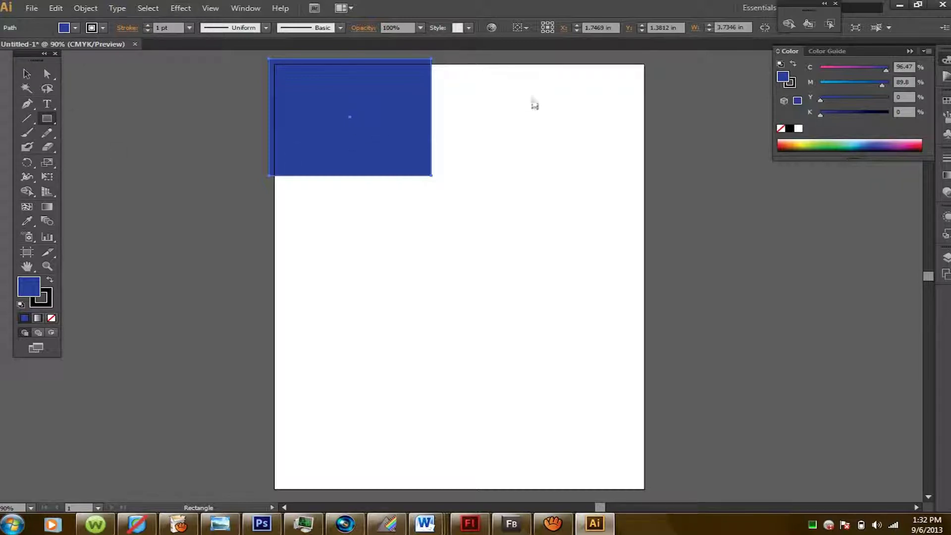
# Draw a rectangle about 3.58 in wide overlapping the right half of the blue one and fill it with purple
pyautogui.moveTo(506, 59); pyautogui.dragTo(349, 179)
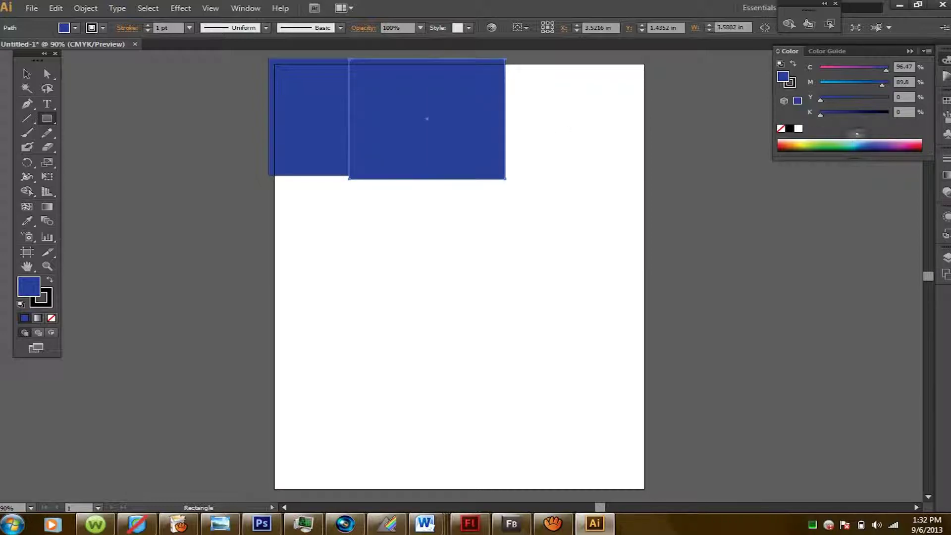
pyautogui.click(857, 146)
pyautogui.moveTo(571, 45); pyautogui.dragTo(714, 98)
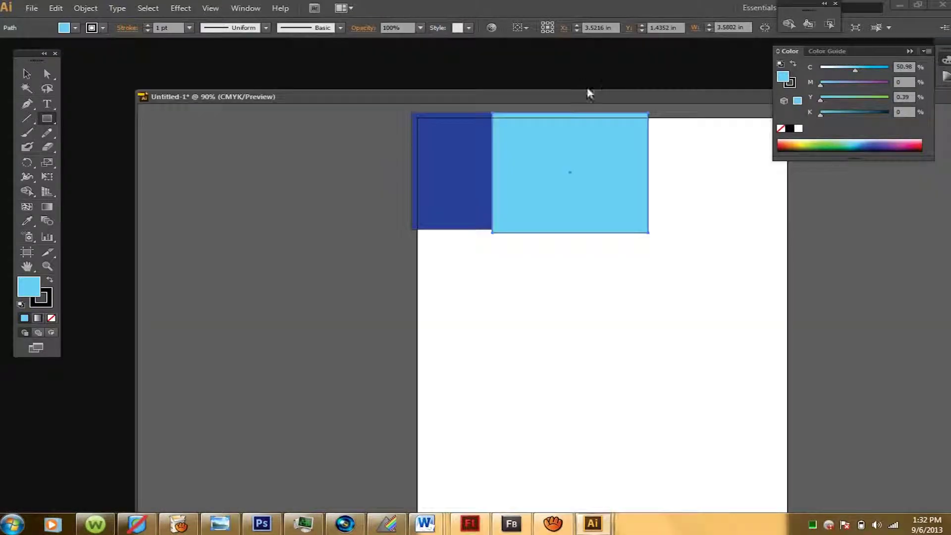
pyautogui.moveTo(588, 94); pyautogui.dragTo(492, 52)
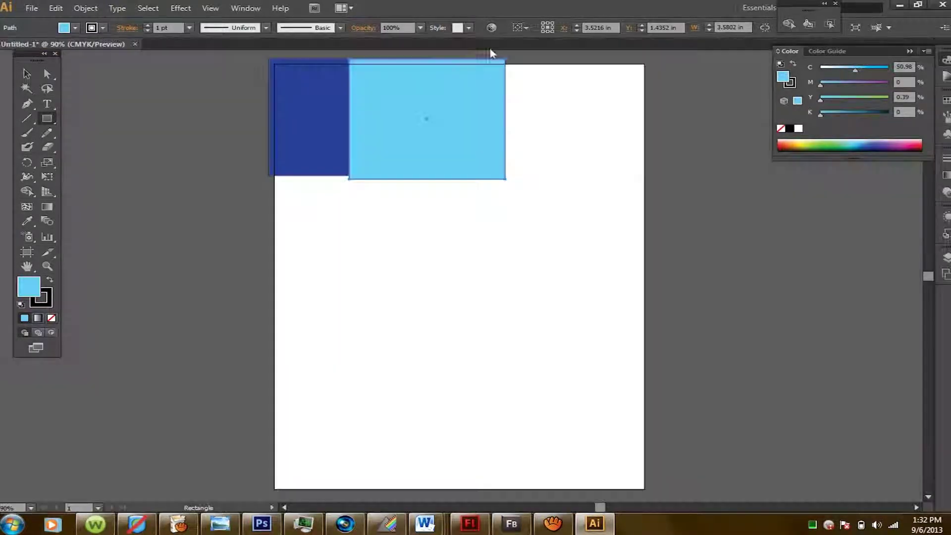
pyautogui.click(886, 149)
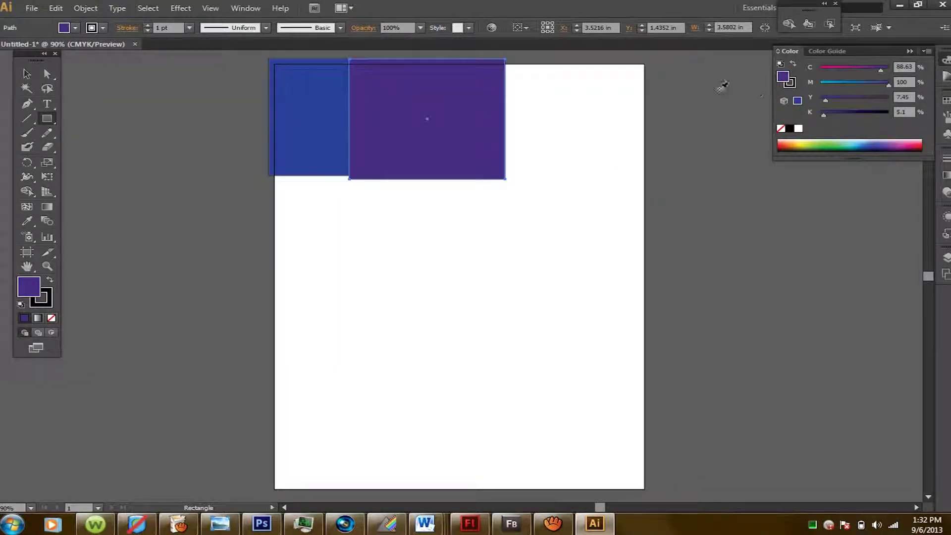
# Add two overlapping rectangles near the artboard's upper-right corner, a mint green one about 1.53 in wide and a yellow one about 1.9 in wide
pyautogui.moveTo(587, 72); pyautogui.dragTo(519, 154)
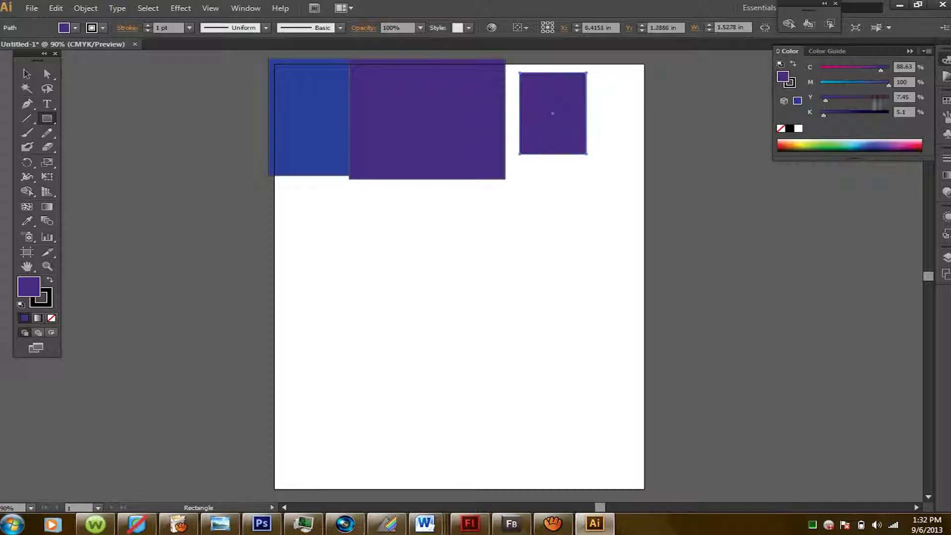
pyautogui.click(845, 143)
pyautogui.moveTo(645, 82); pyautogui.dragTo(565, 130)
pyautogui.click(801, 142)
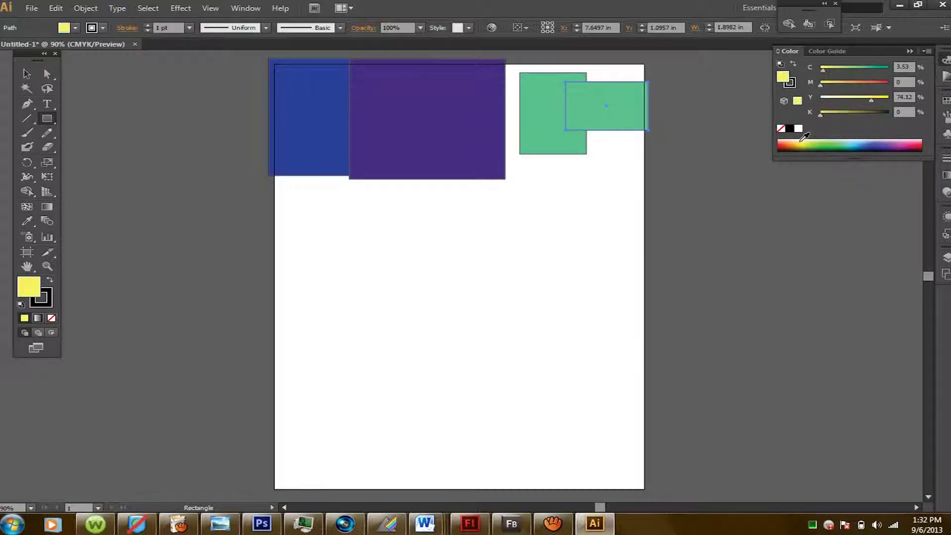
# Add a tall dark green rectangle about 2.36 in wide over the purple one's right side and a wide magenta-pink rectangle over the blue one's lower edge
pyautogui.moveTo(546, 60); pyautogui.dragTo(443, 219)
pyautogui.click(821, 148)
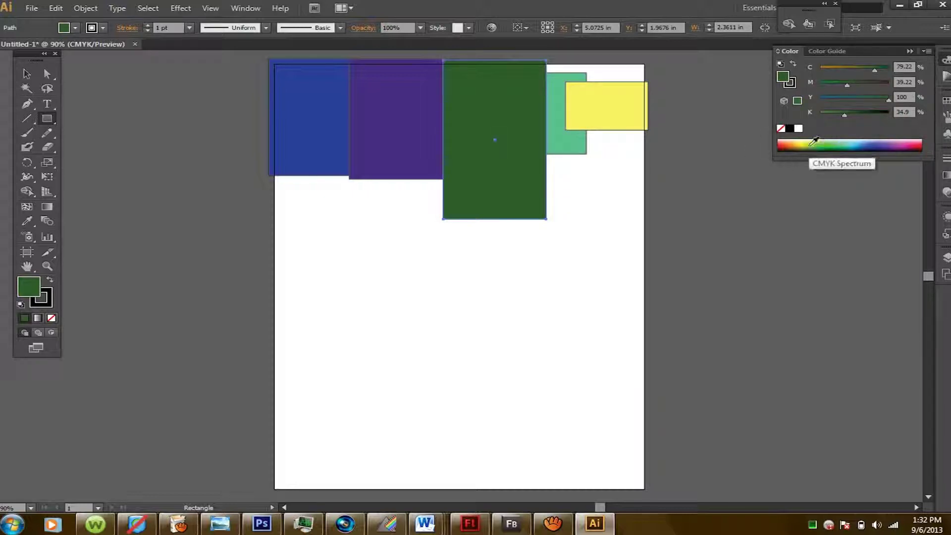
pyautogui.moveTo(395, 154); pyautogui.dragTo(231, 222)
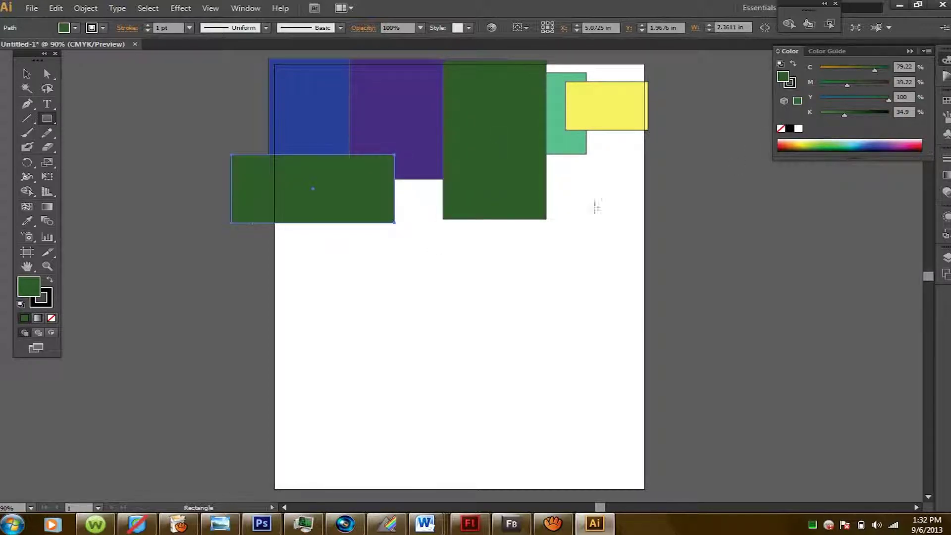
pyautogui.click(906, 142)
# Add a blue rectangle about 2.24 in wide below the purple one and a brown one about 4.35 in wide across the artboard's right edge
pyautogui.moveTo(456, 145); pyautogui.dragTo(358, 282)
pyautogui.click(862, 147)
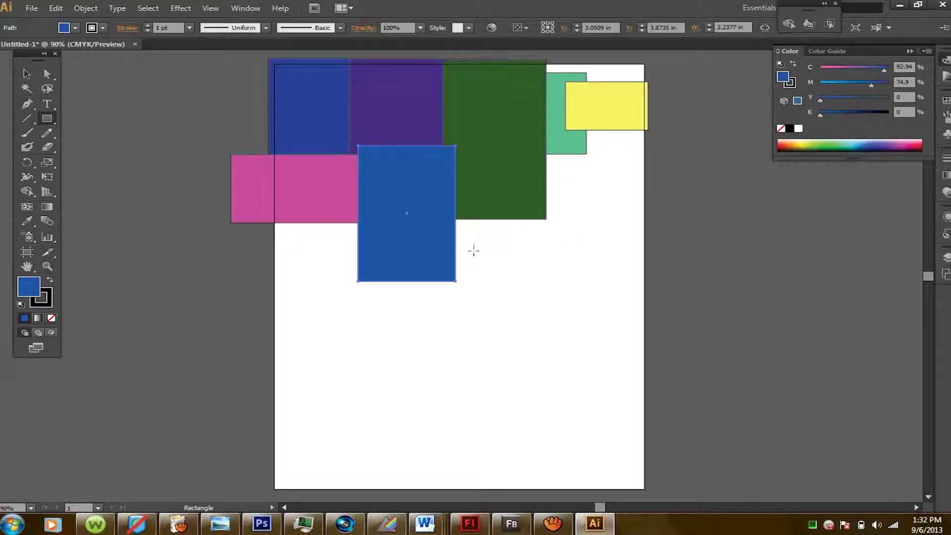
pyautogui.moveTo(487, 191); pyautogui.dragTo(679, 334)
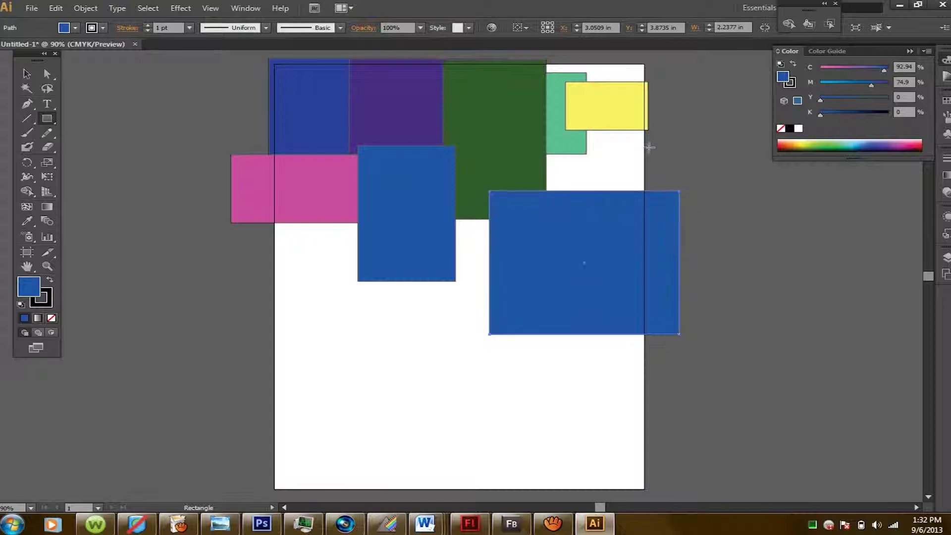
pyautogui.click(791, 144)
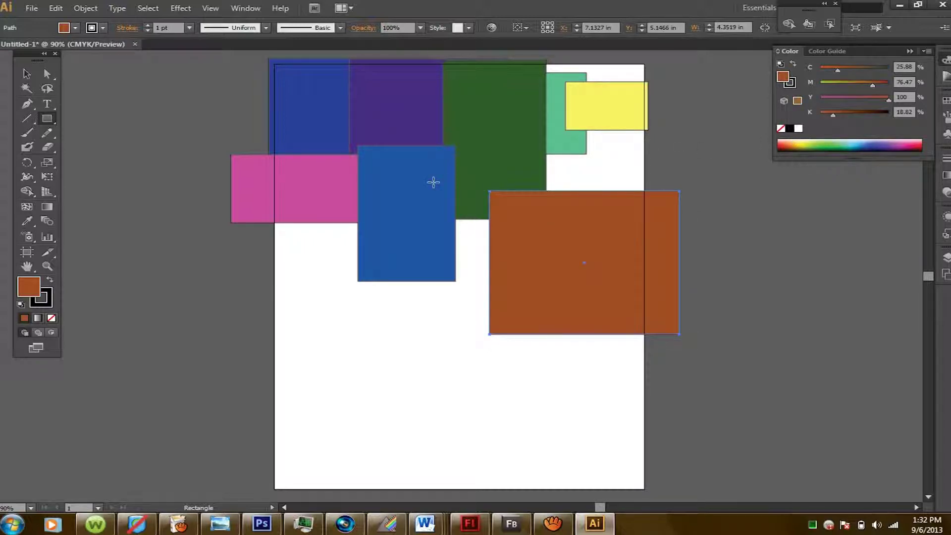
# Recolor the blue rectangle below the purple one to light pink
pyautogui.press('v')
pyautogui.click(389, 209)
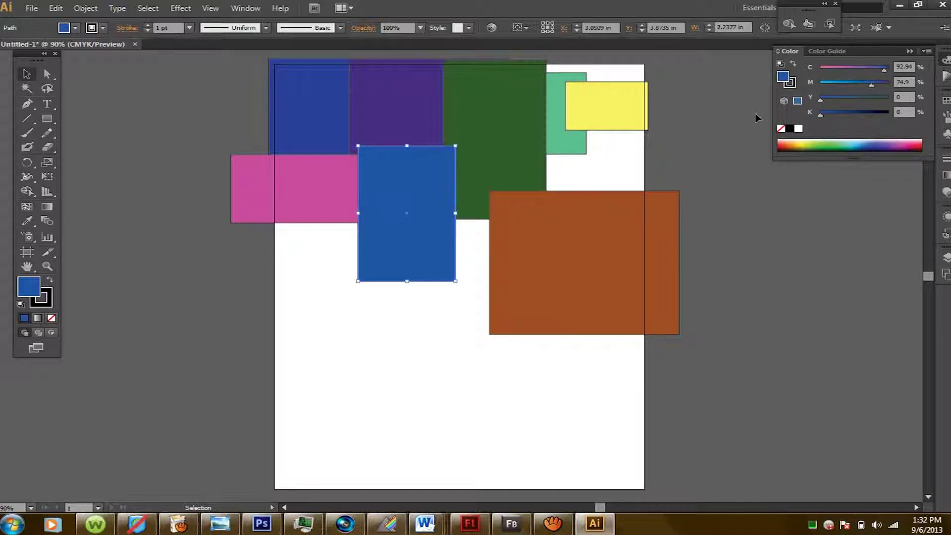
pyautogui.click(920, 140)
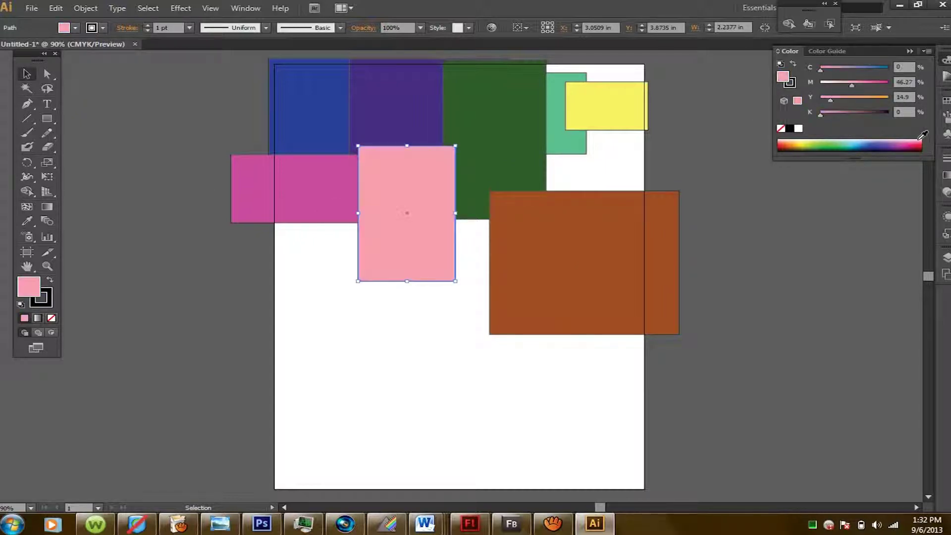
# Draw a small rectangle below the magenta-pink one and cover it with a tall lime green rectangle about 3.04 in wide along the artboard's left edge
pyautogui.click(47, 118)
pyautogui.moveTo(328, 222); pyautogui.dragTo(325, 259)
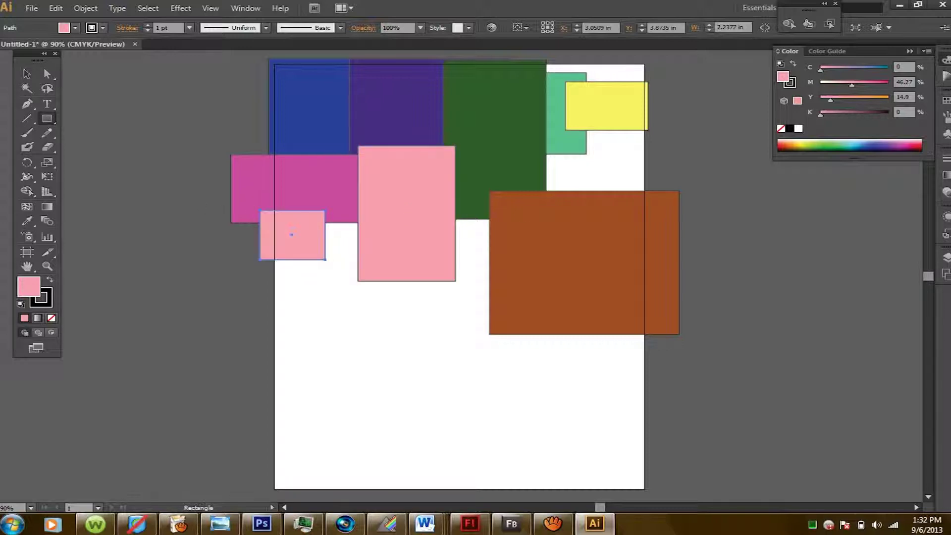
pyautogui.click(826, 147)
pyautogui.moveTo(353, 179)
pyautogui.mouseDown()
pyautogui.moveTo(369, 361)
pyautogui.moveTo(215, 495)
pyautogui.moveTo(215, 482)
pyautogui.mouseUp()
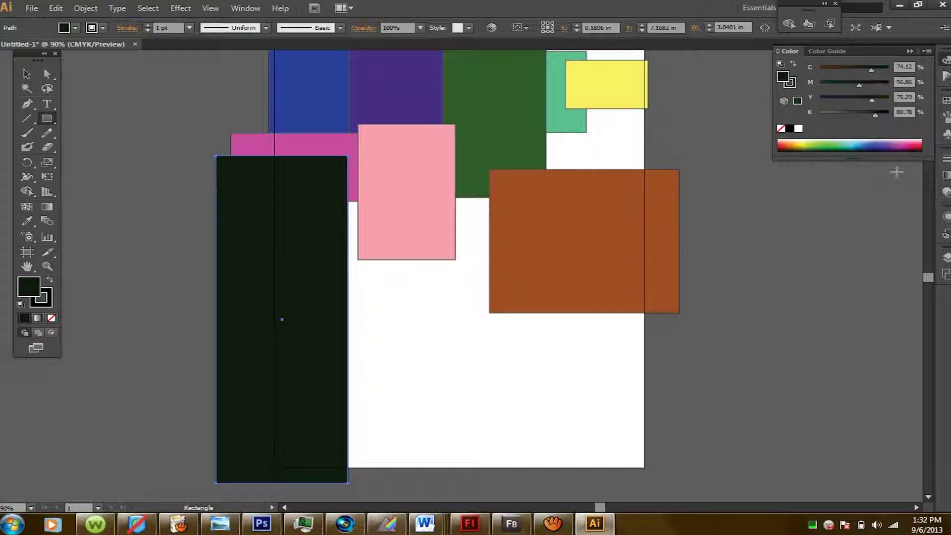
pyautogui.click(819, 143)
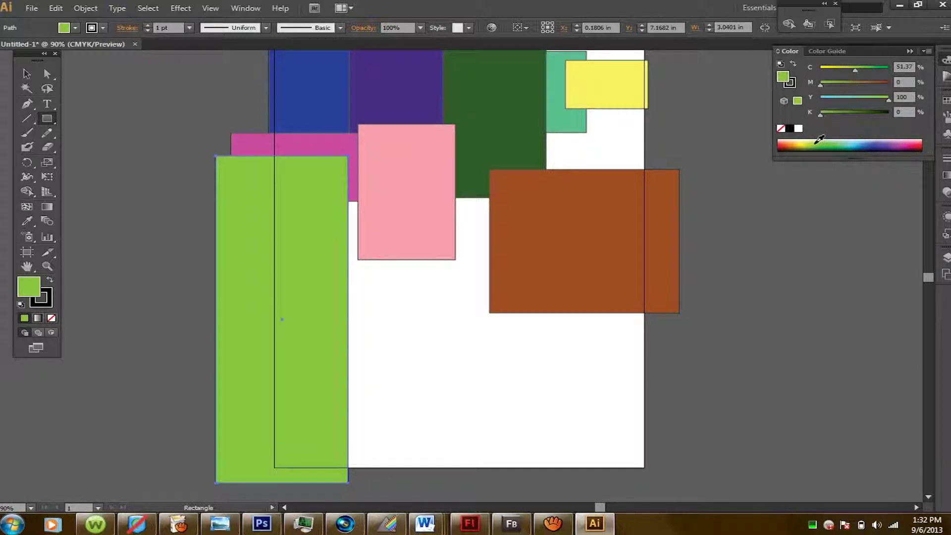
# Add a large red rectangle about 6.76 in wide across the artboard's middle and a dark brown one about 2.28 in wide over its lower-right part
pyautogui.moveTo(325, 195); pyautogui.dragTo(620, 434)
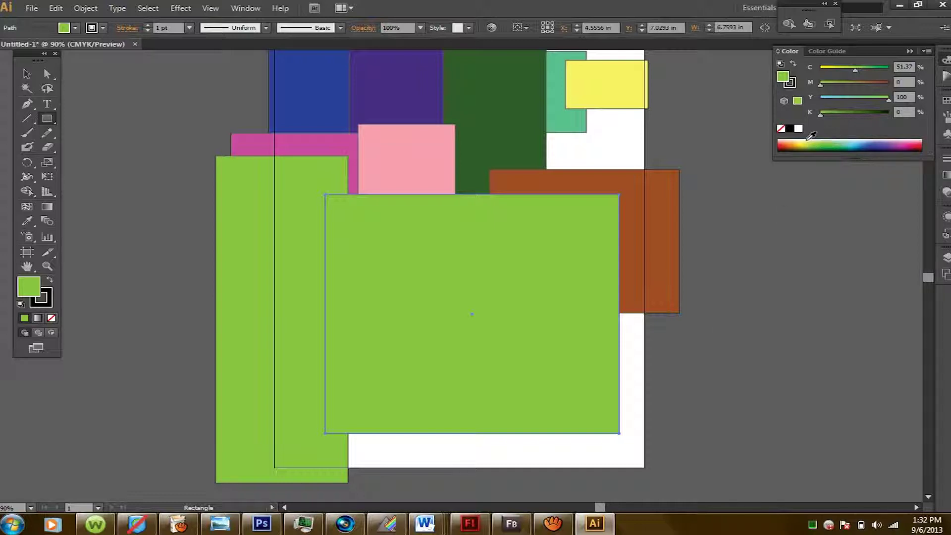
pyautogui.click(781, 146)
pyautogui.moveTo(643, 299); pyautogui.dragTo(545, 382)
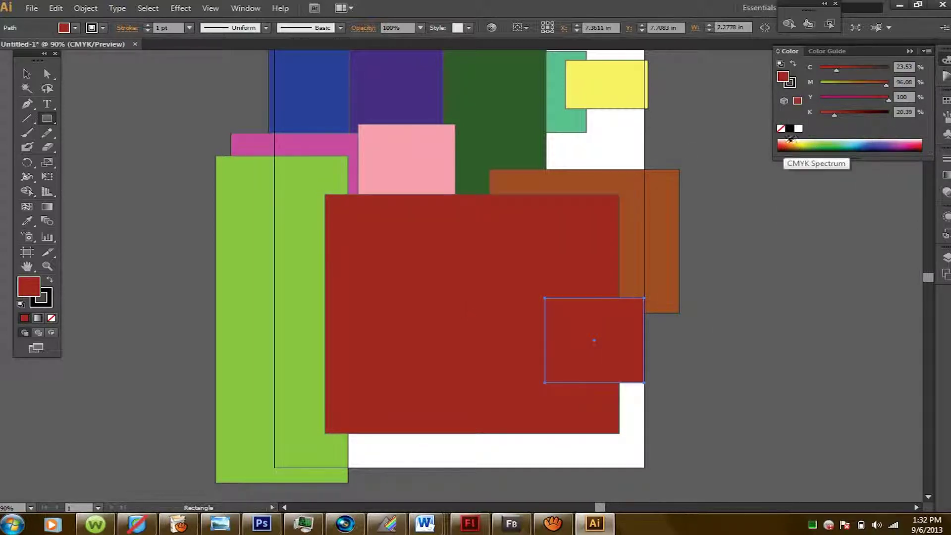
pyautogui.click(791, 147)
# Add a blue rectangle about 4.06 in wide at the artboard's bottom edge and a crimson one about 3.58 in wide below the dark brown one
pyautogui.moveTo(353, 416)
pyautogui.mouseDown()
pyautogui.moveTo(471, 478)
pyautogui.moveTo(529, 477)
pyautogui.mouseUp()
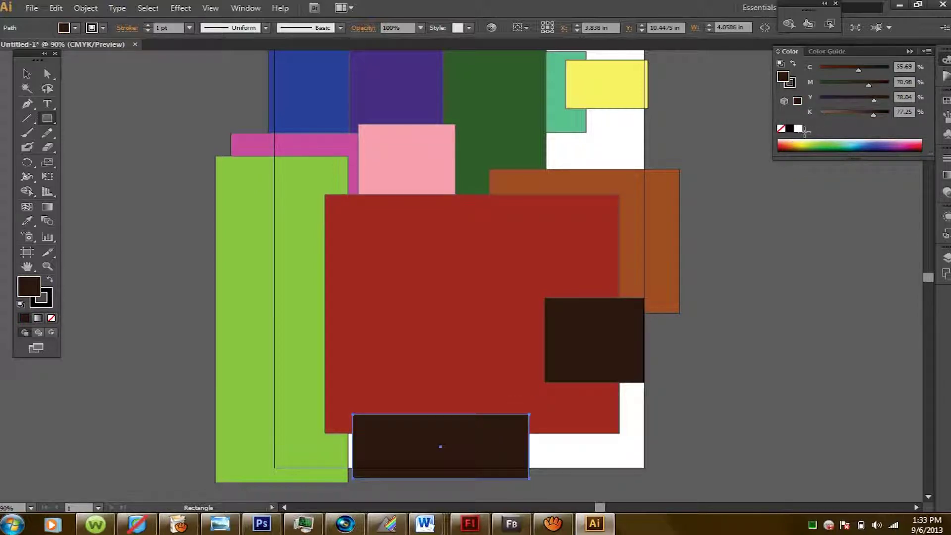
pyautogui.click(823, 143)
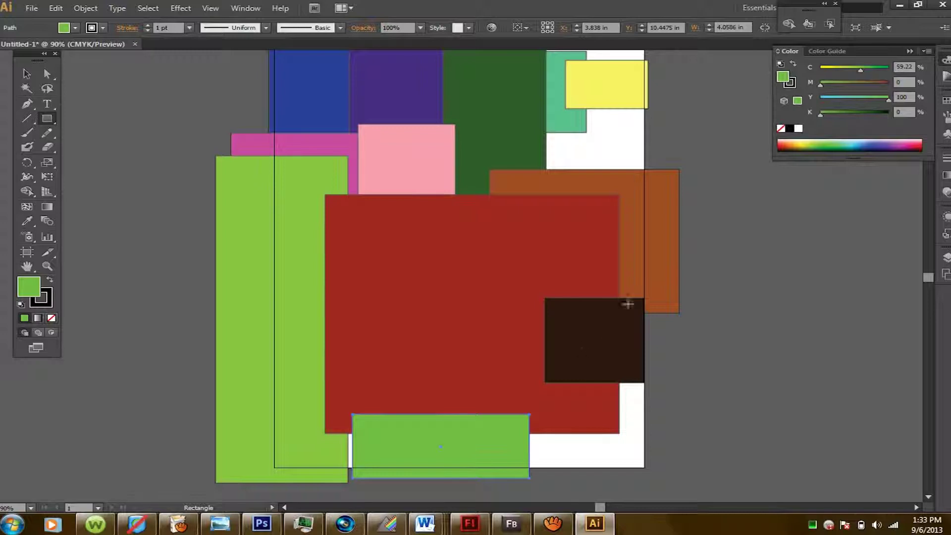
pyautogui.click(874, 144)
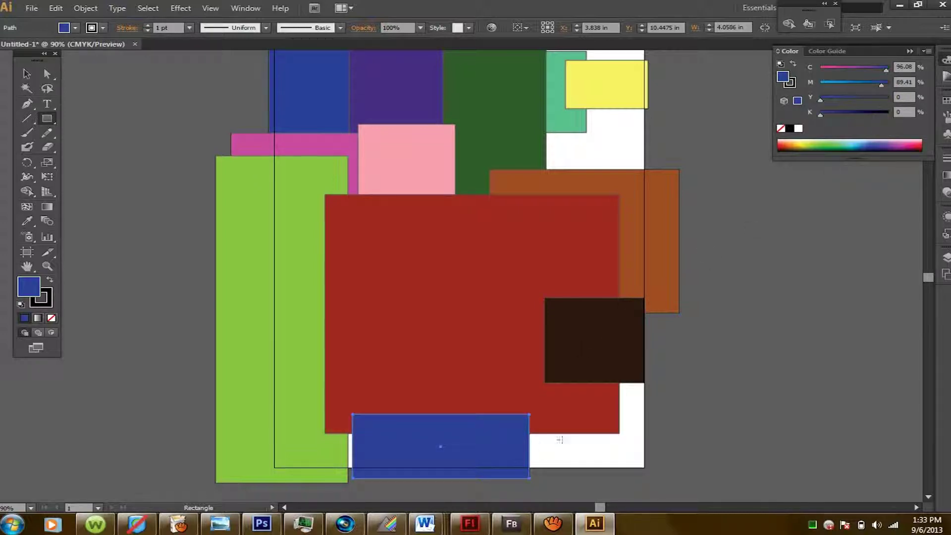
pyautogui.moveTo(667, 378); pyautogui.dragTo(511, 448)
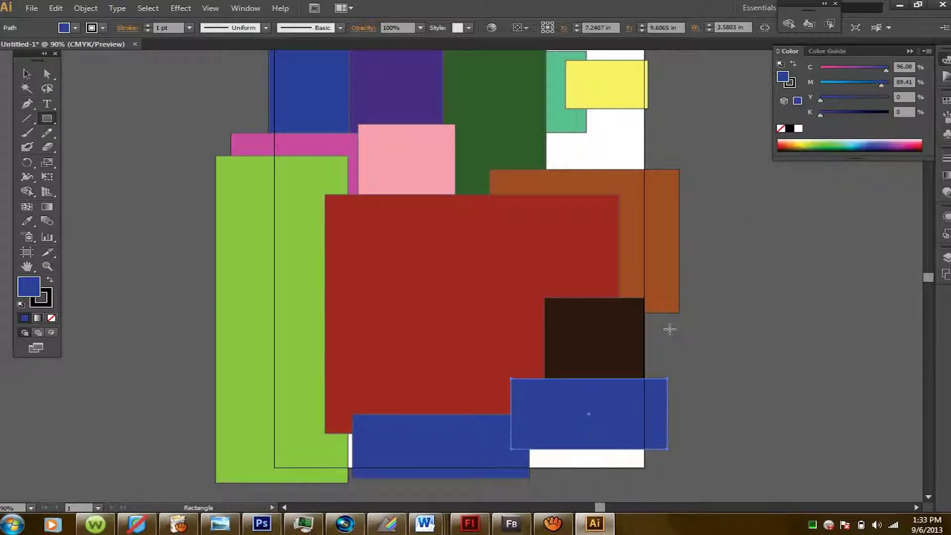
pyautogui.click(915, 143)
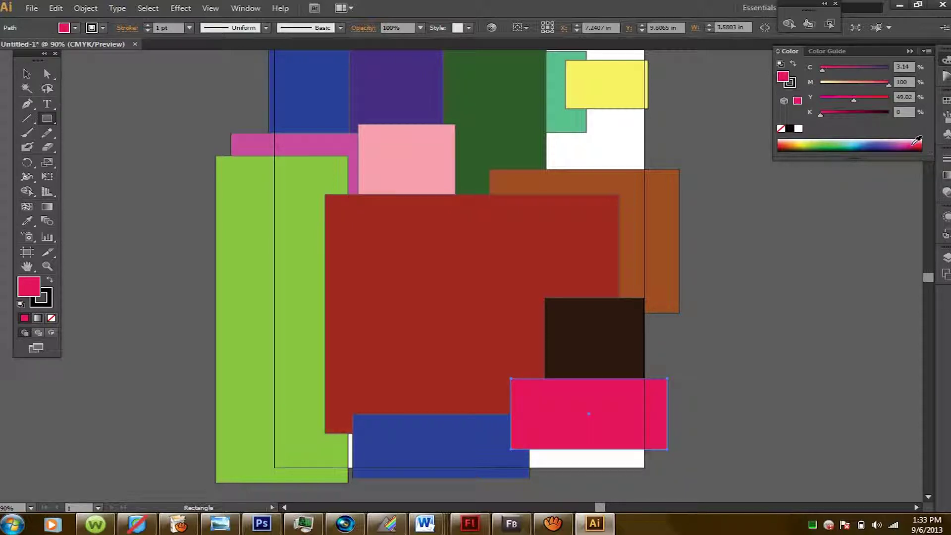
# Add a navy rectangle about 5.26 in wide below the yellow one and a rust red one about 5.57 in wide over the artboard's lower-right corner
pyautogui.moveTo(504, 111)
pyautogui.mouseDown()
pyautogui.moveTo(737, 155)
pyautogui.moveTo(734, 173)
pyautogui.mouseUp()
pyautogui.click(861, 148)
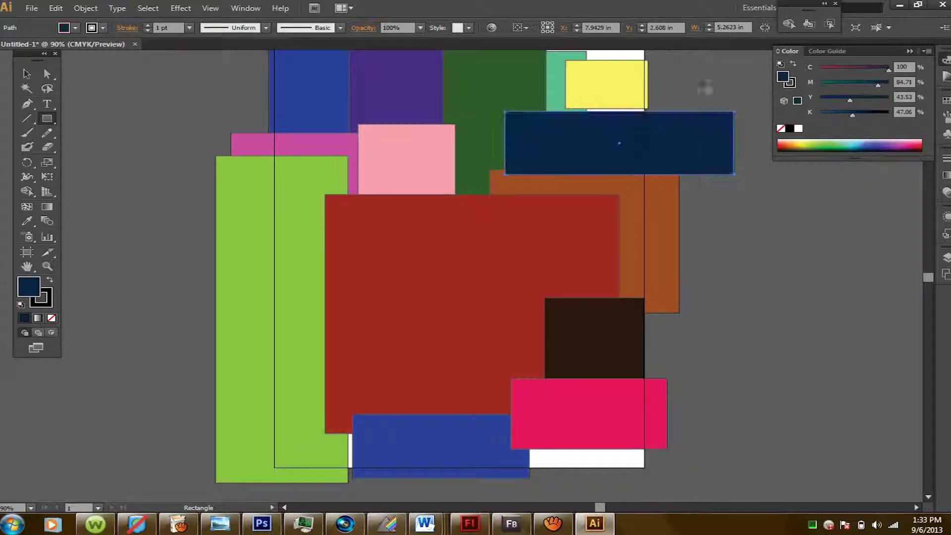
pyautogui.moveTo(464, 407)
pyautogui.mouseDown()
pyautogui.moveTo(673, 456)
pyautogui.moveTo(707, 491)
pyautogui.mouseUp()
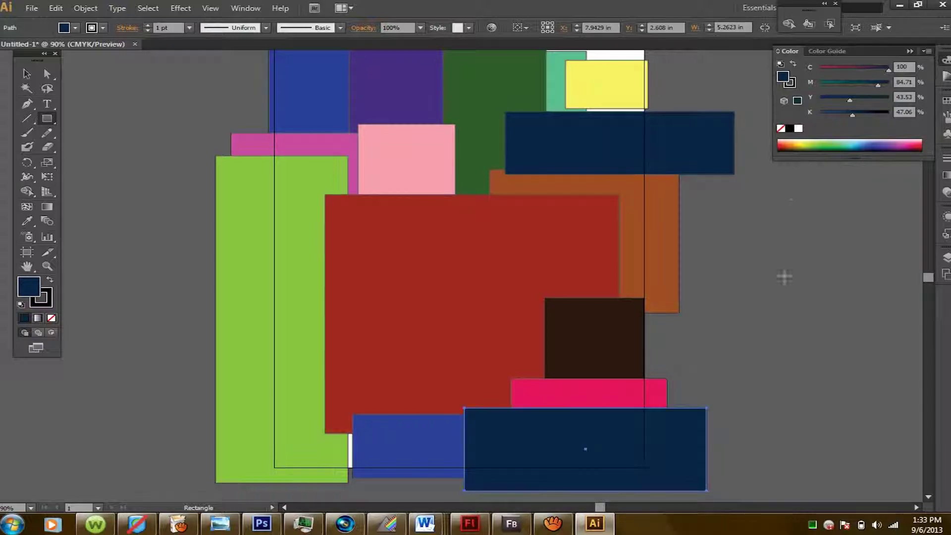
pyautogui.click(789, 144)
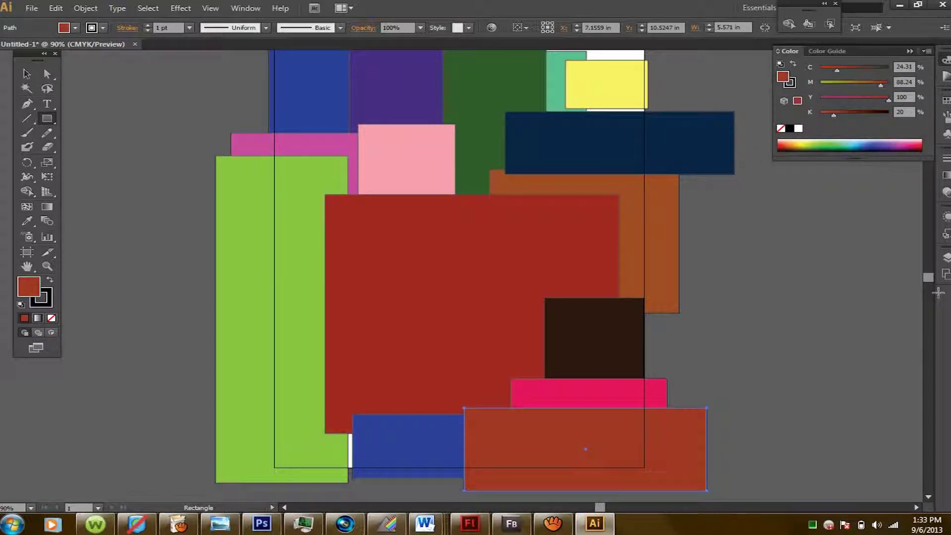
# Add a pale green rectangle over the artboard's upper-right corner and a tall orange one about 2.25 in wide beside it
pyautogui.moveTo(924, 276)
pyautogui.mouseDown()
pyautogui.moveTo(928, 263)
pyautogui.moveTo(928, 275)
pyautogui.mouseUp()
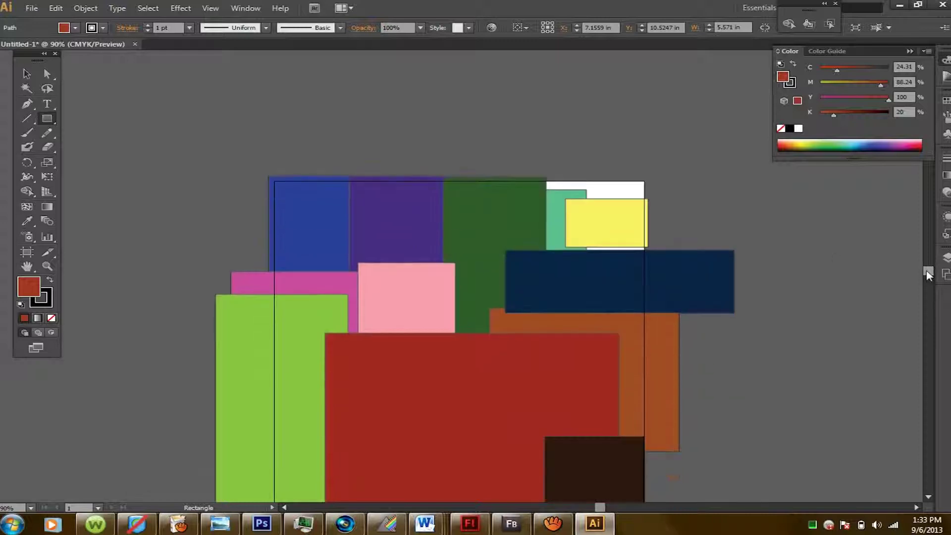
pyautogui.moveTo(562, 166); pyautogui.dragTo(703, 272)
pyautogui.click(828, 145)
pyautogui.moveTo(584, 125); pyautogui.dragTo(486, 325)
pyautogui.click(791, 145)
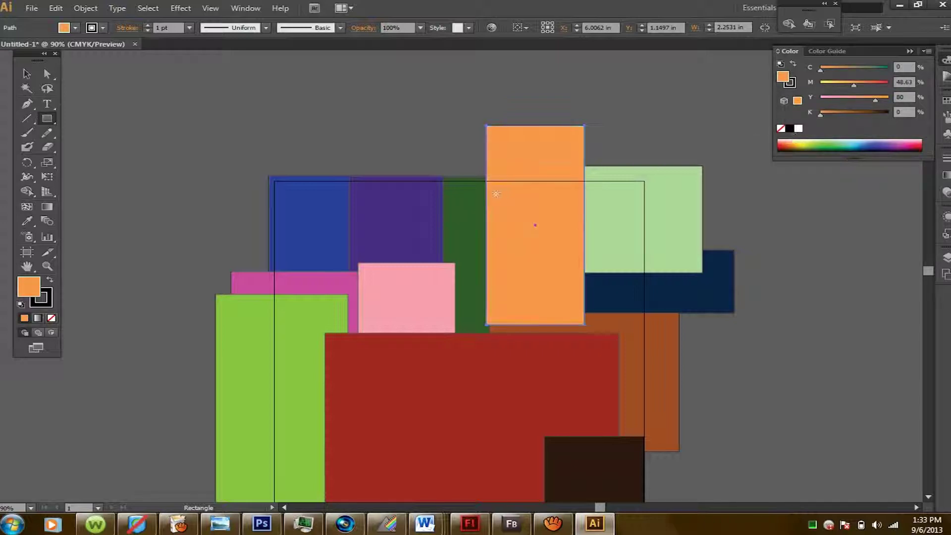
# Add an indigo rectangle about 0.91 in wide inside the upper-left blue one and another about 1.06 in wide over the artboard's lower edge
pyautogui.moveTo(292, 198); pyautogui.dragTo(332, 231)
pyautogui.click(881, 140)
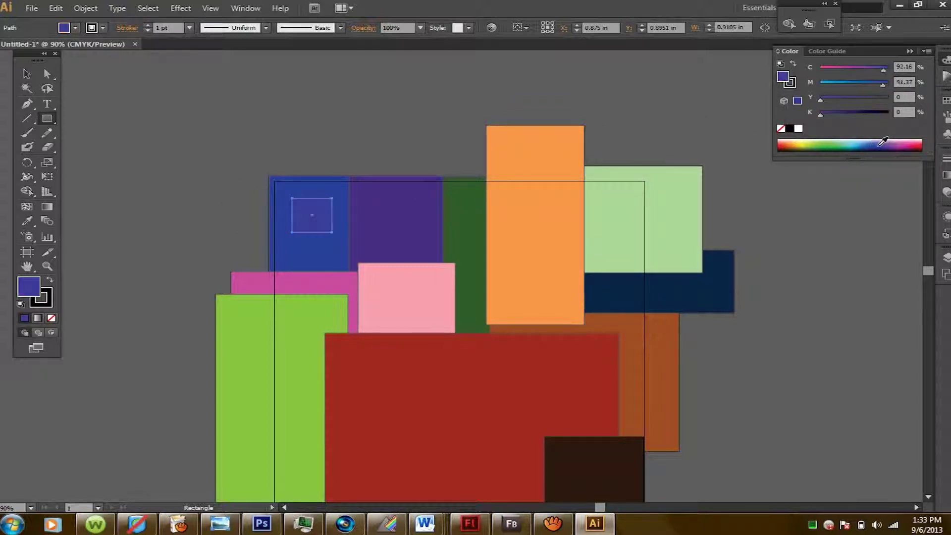
pyautogui.click(373, 118)
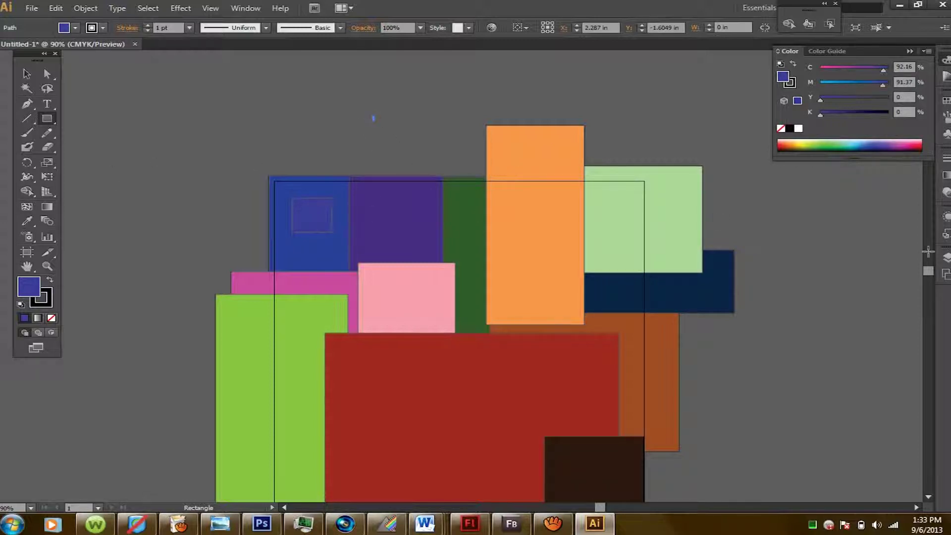
pyautogui.moveTo(932, 273); pyautogui.dragTo(926, 282)
pyautogui.moveTo(370, 316); pyautogui.dragTo(324, 417)
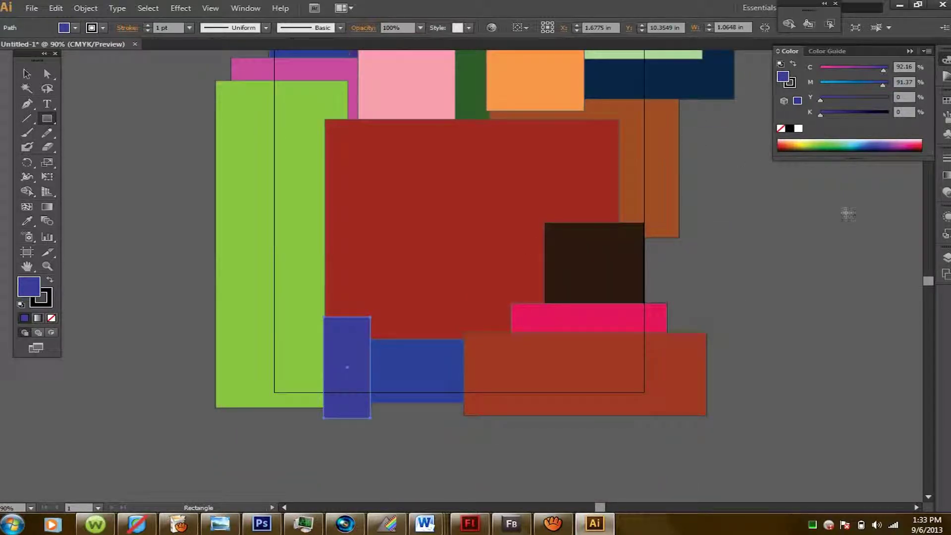
# Send the tall indigo rectangle at the artboard's lower edge backward one level
pyautogui.scroll(2, 930, 284)
pyautogui.press('v')
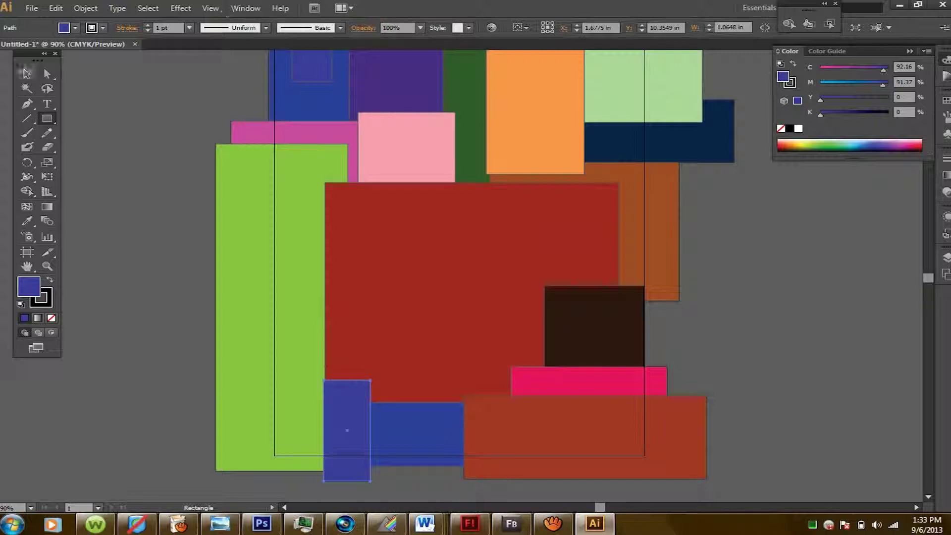
pyautogui.moveTo(932, 279); pyautogui.dragTo(932, 275)
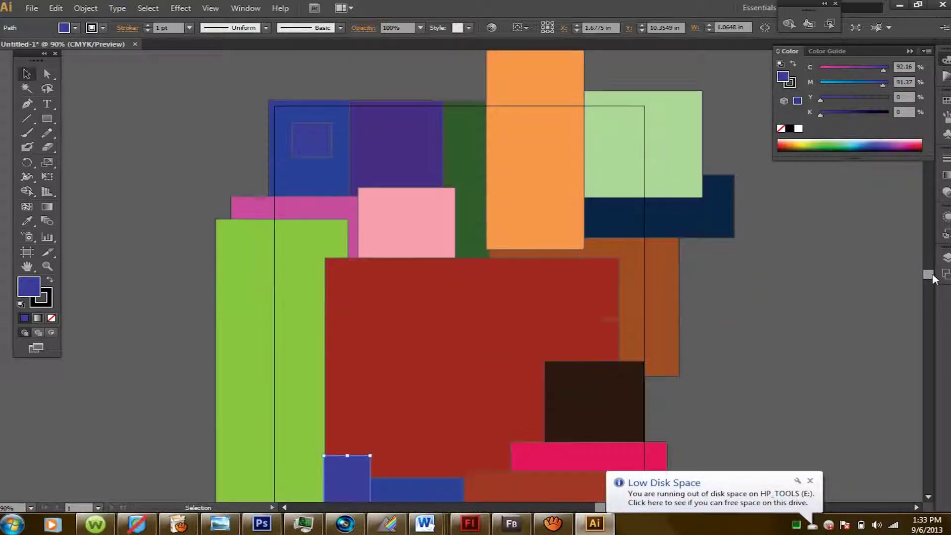
pyautogui.rightClick(496, 150)
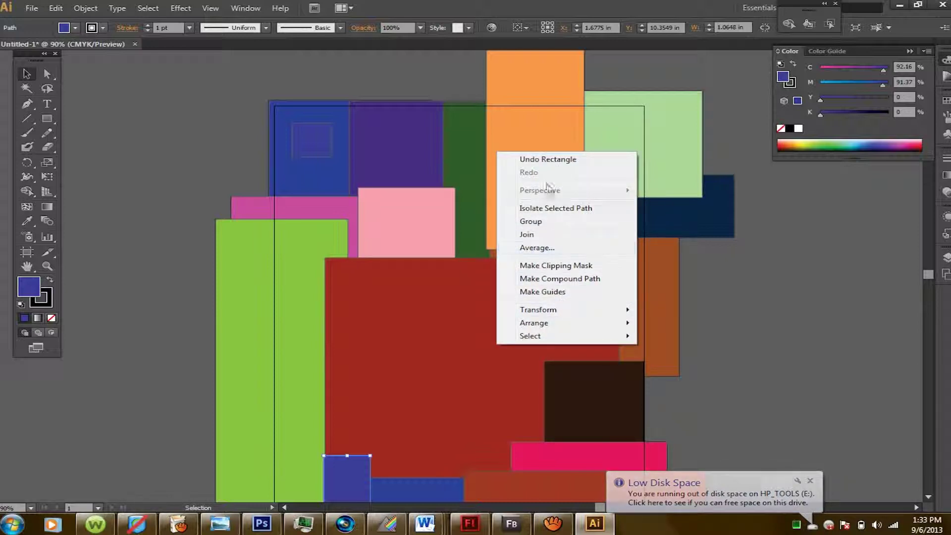
pyautogui.rightClick(547, 142)
pyautogui.moveTo(605, 317)
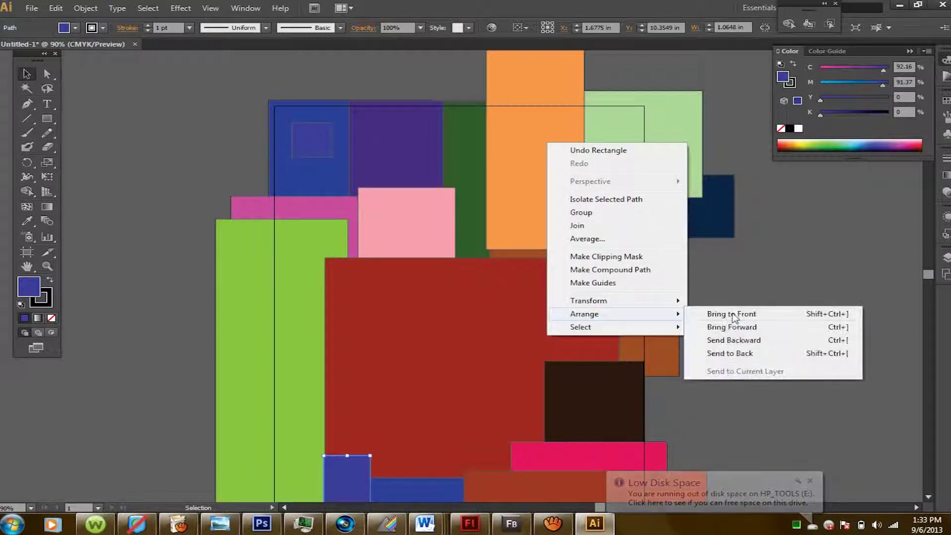
pyautogui.click(778, 341)
# Try to send the pale green rectangle backward in isolation mode, and exit isolation mode
pyautogui.rightClick(636, 146)
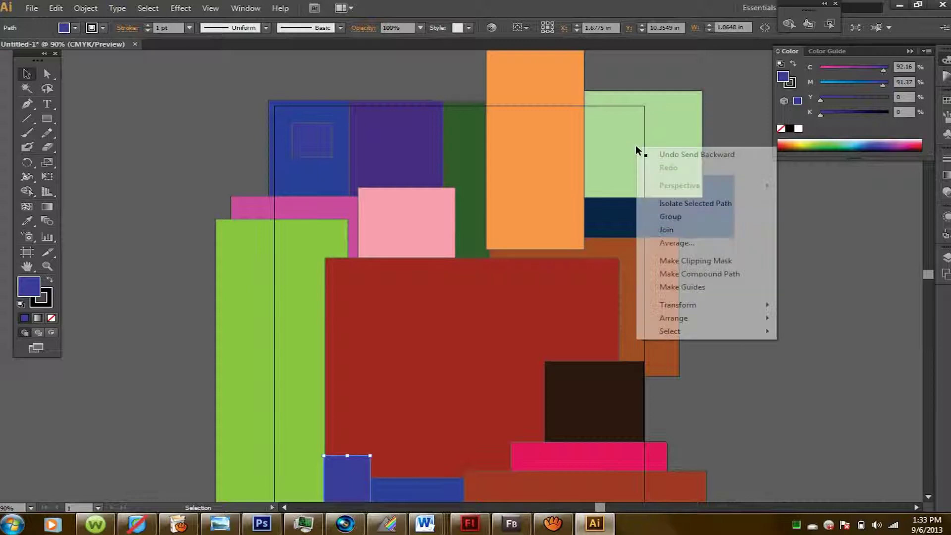
pyautogui.doubleClick(611, 164)
pyautogui.rightClick(612, 162)
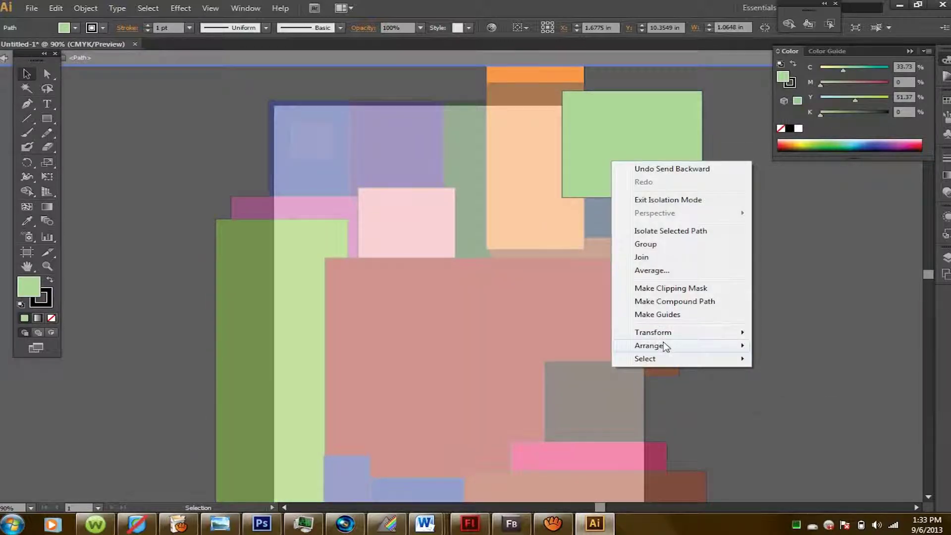
pyautogui.moveTo(664, 345)
pyautogui.click(819, 372)
pyautogui.click(816, 222)
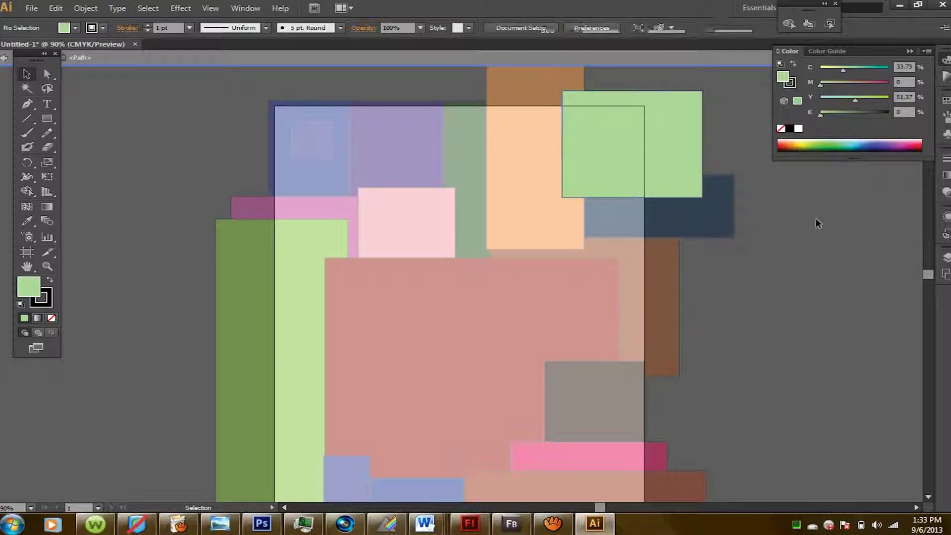
pyautogui.doubleClick(696, 322)
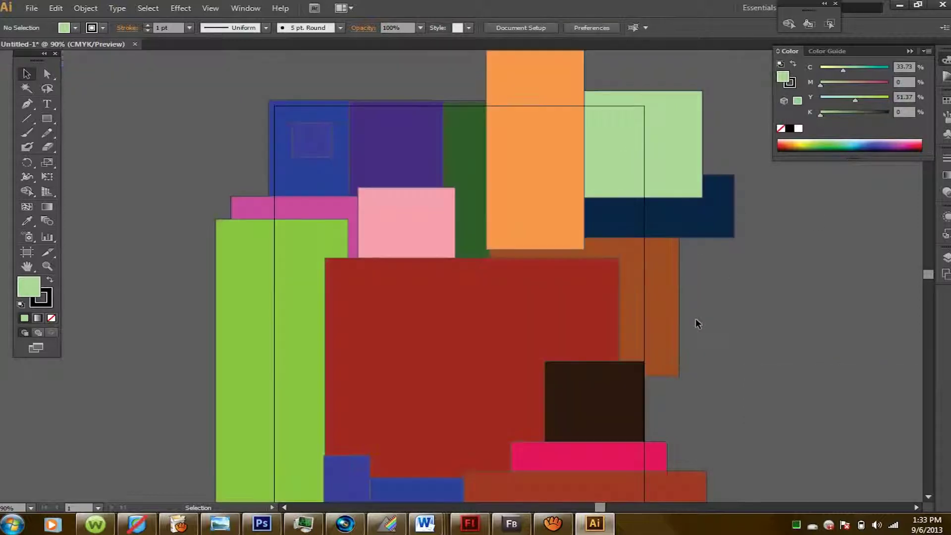
# Send the tall orange rectangle backward so that it lies behind the pale green one
pyautogui.rightClick(559, 151)
pyautogui.moveTo(657, 279)
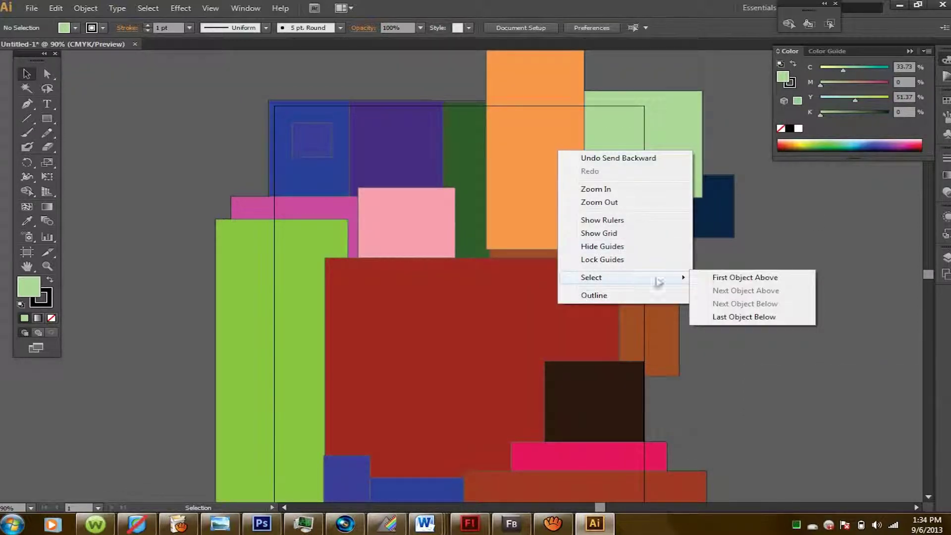
pyautogui.click(524, 179)
pyautogui.click(524, 179)
pyautogui.rightClick(524, 181)
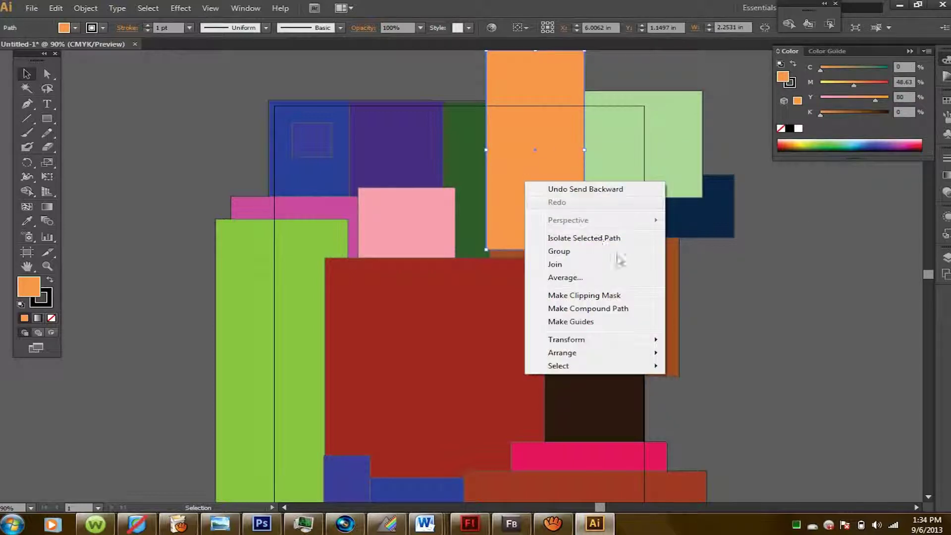
pyautogui.moveTo(597, 353)
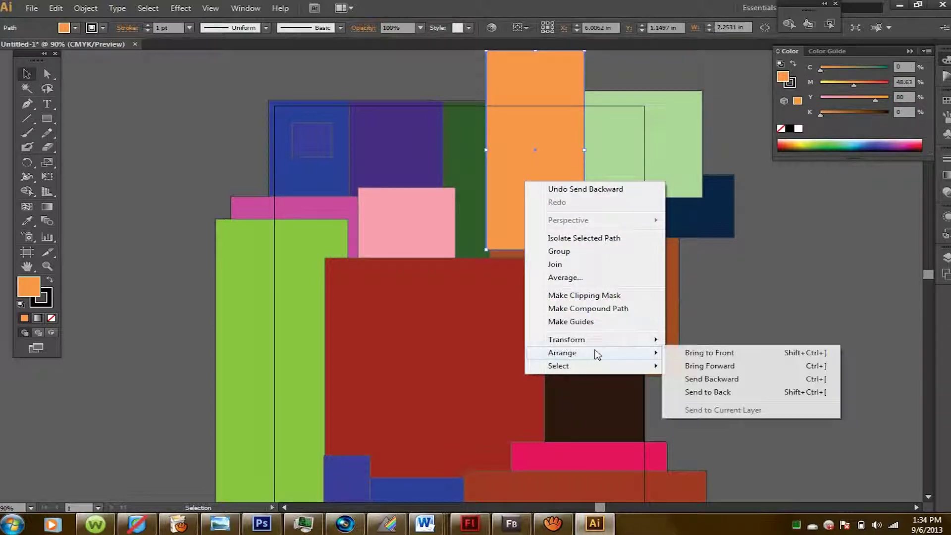
pyautogui.click(700, 380)
pyautogui.click(741, 317)
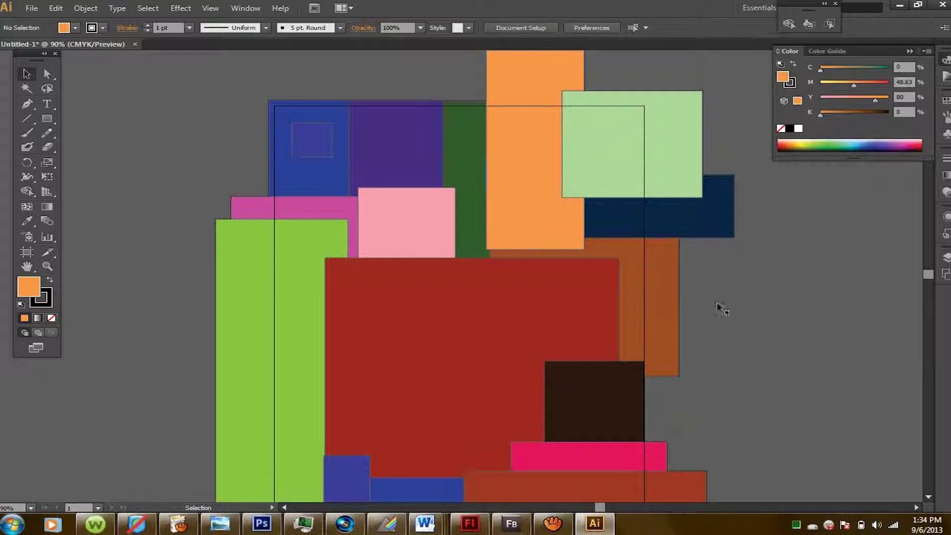
# Bring the dark green rectangle to the front and raise its lower edge to about the top of the pink rectangle
pyautogui.rightClick(468, 147)
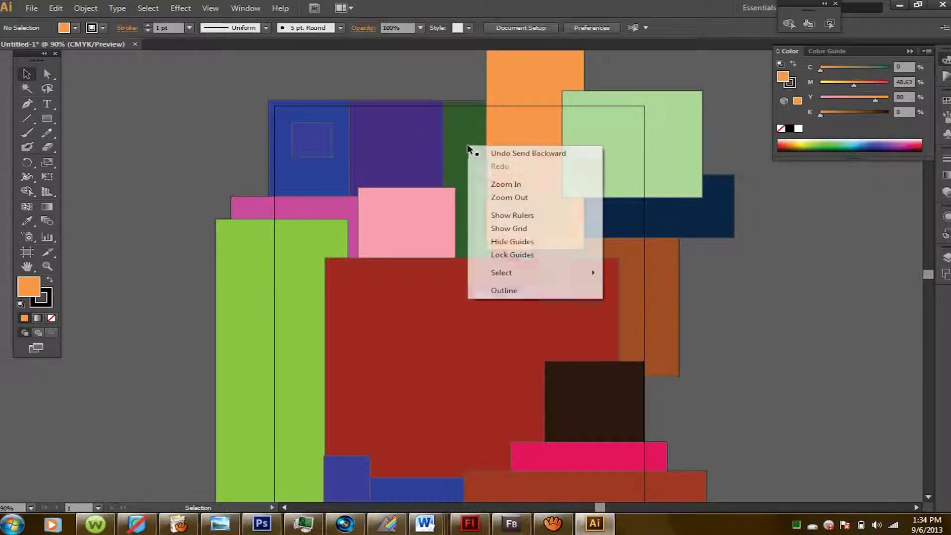
pyautogui.click(453, 123)
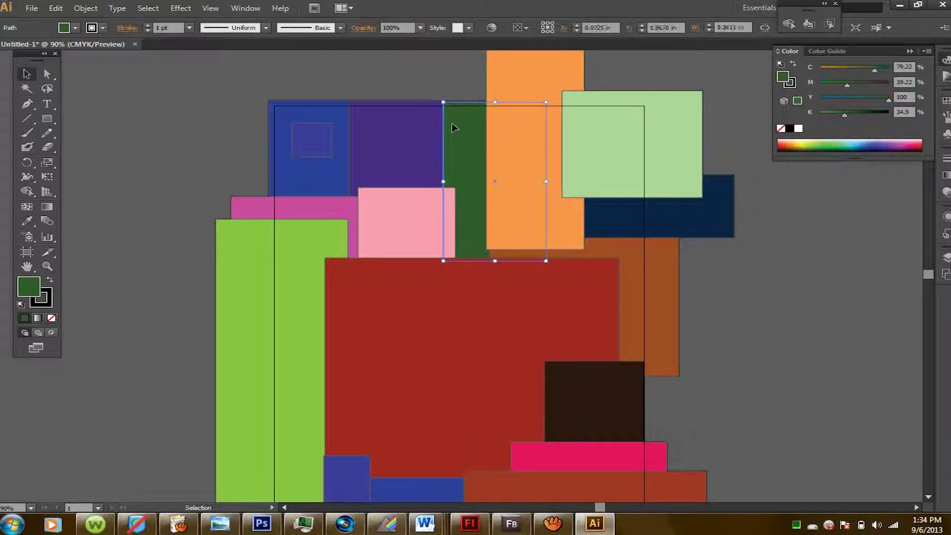
pyautogui.rightClick(452, 123)
pyautogui.moveTo(532, 295)
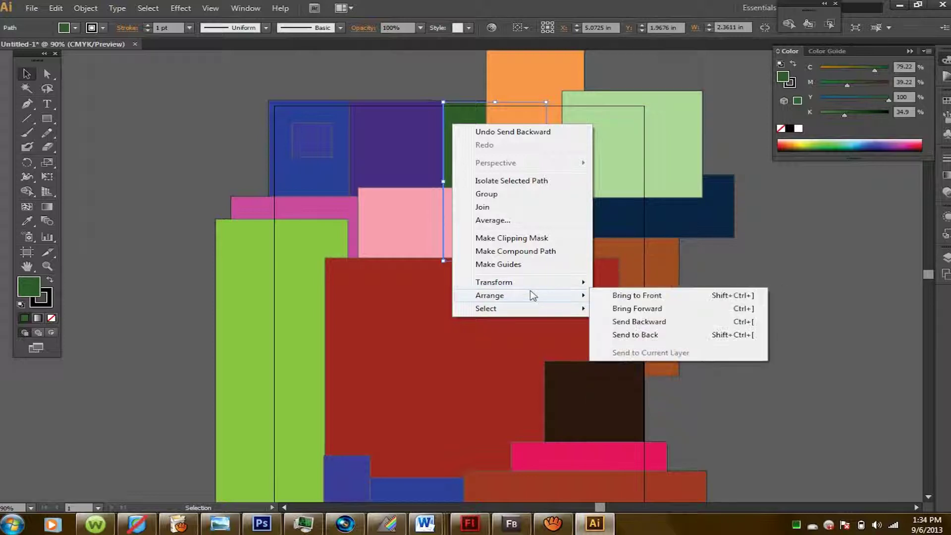
pyautogui.click(625, 299)
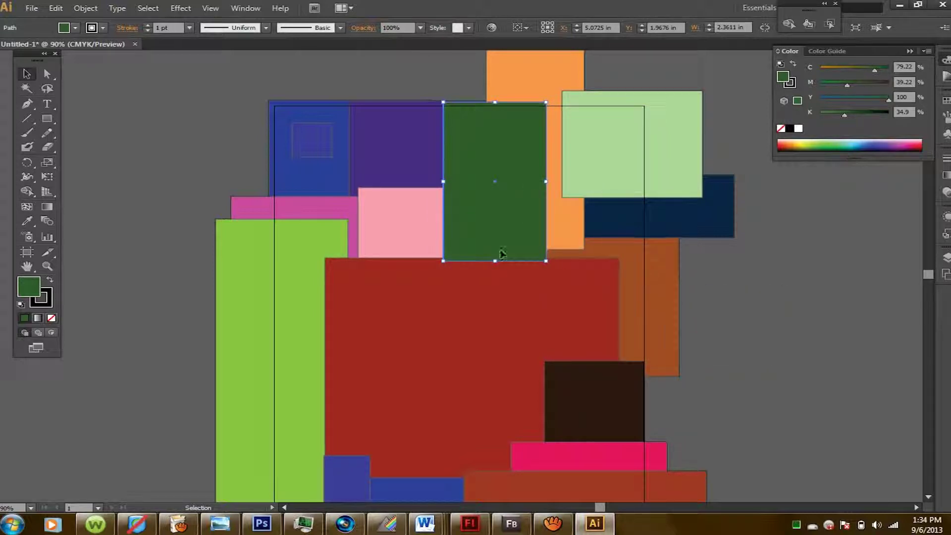
pyautogui.moveTo(494, 265); pyautogui.dragTo(503, 191)
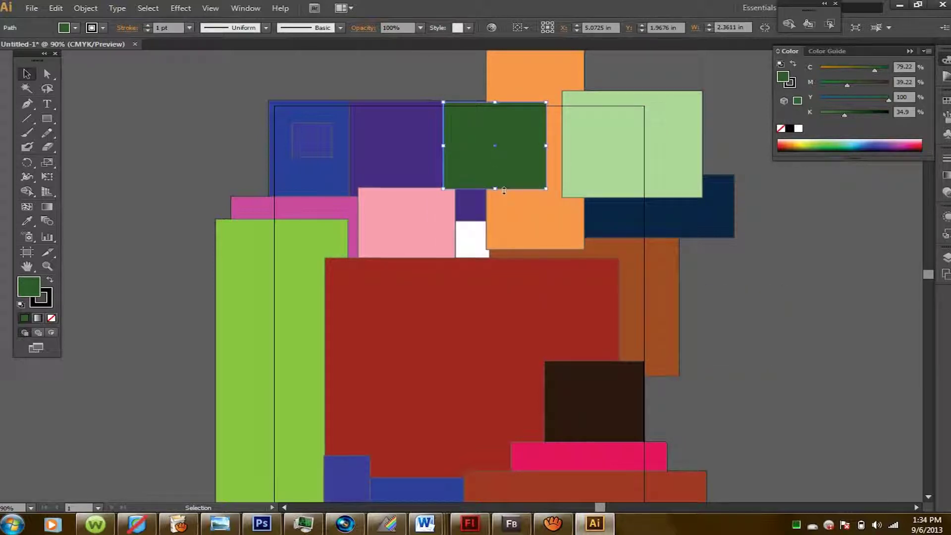
pyautogui.click(771, 226)
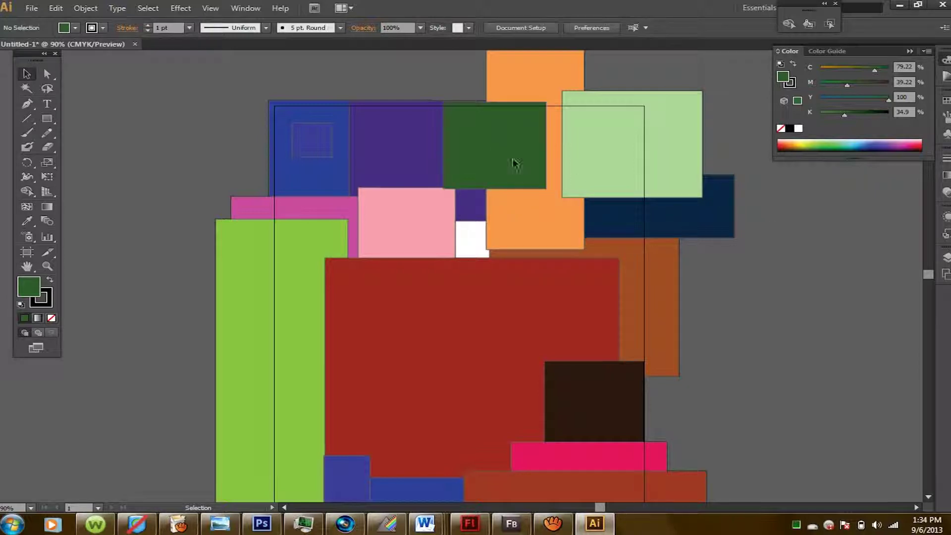
# Draw a rectangle about 2.64 by 2.36 in directly below the dark green one and fill it with dark blue
pyautogui.click(47, 119)
pyautogui.moveTo(436, 185); pyautogui.dragTo(552, 276)
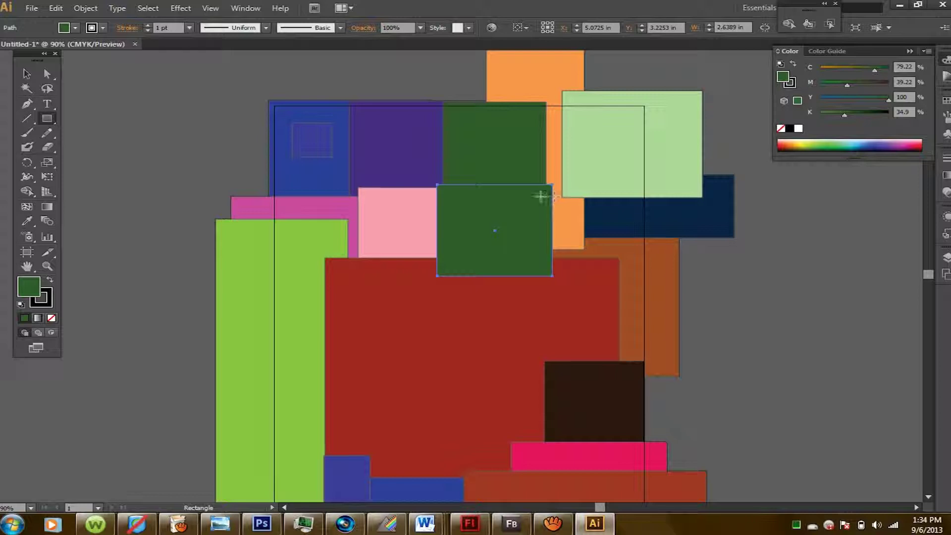
pyautogui.click(873, 146)
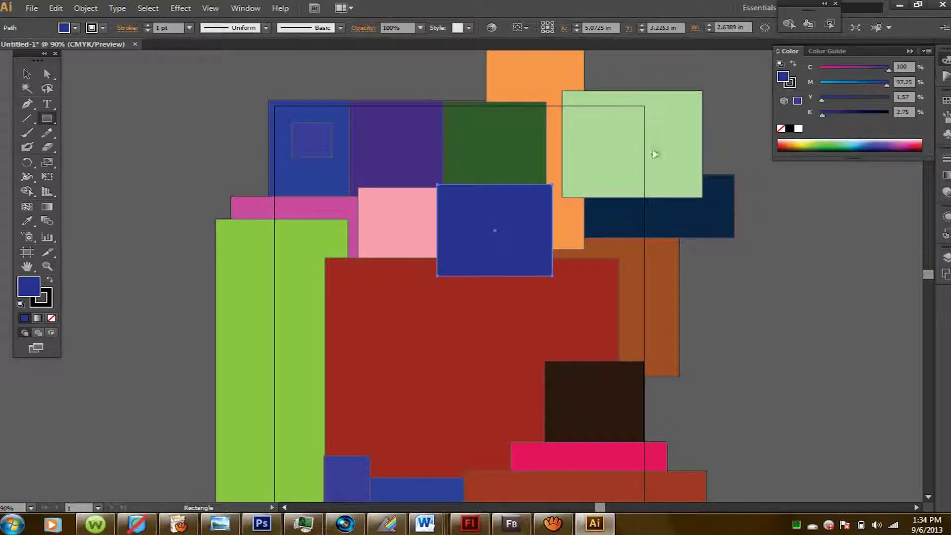
pyautogui.moveTo(927, 272); pyautogui.dragTo(928, 280)
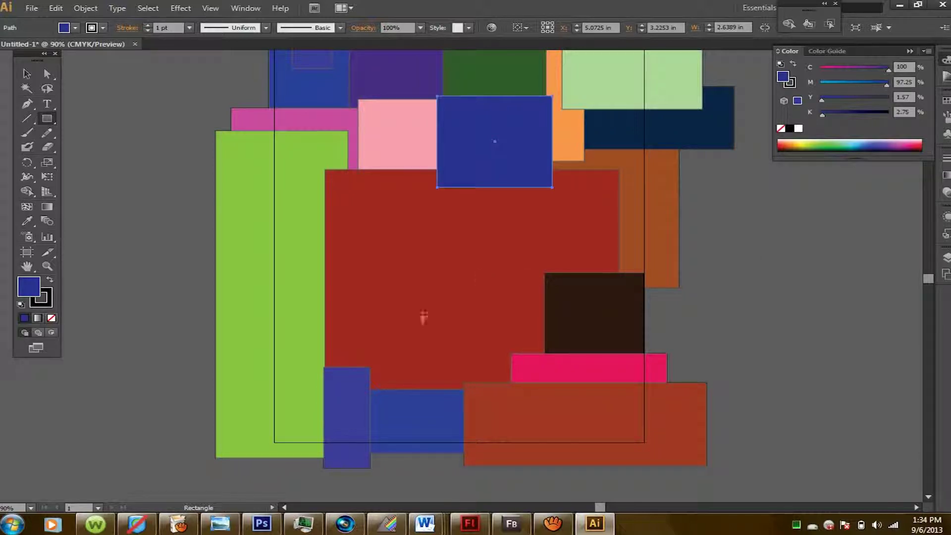
pyautogui.click(169, 236)
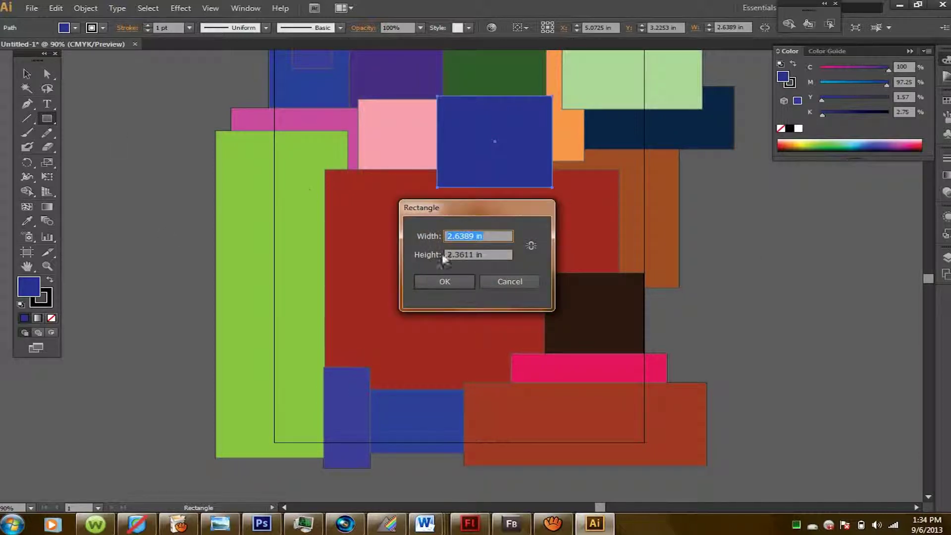
pyautogui.click(505, 282)
pyautogui.press('v')
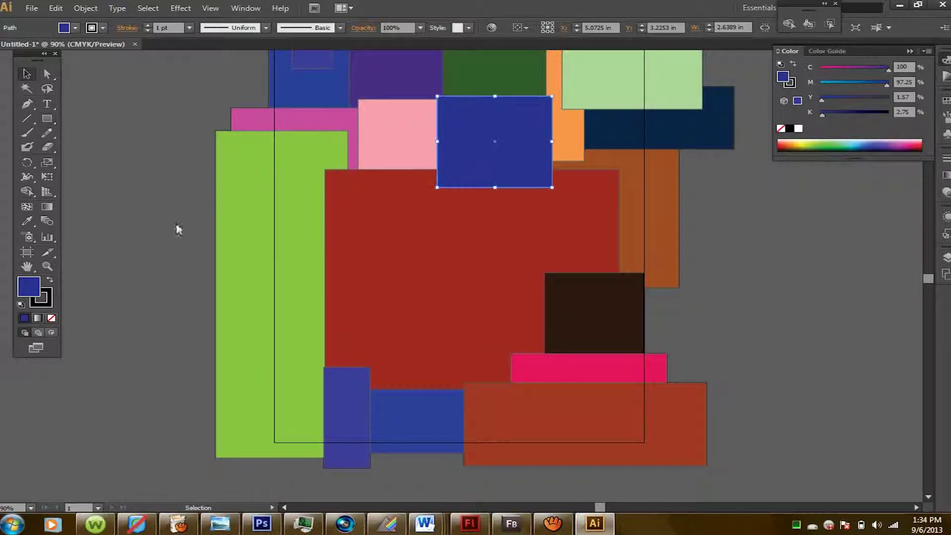
pyautogui.rightClick(350, 388)
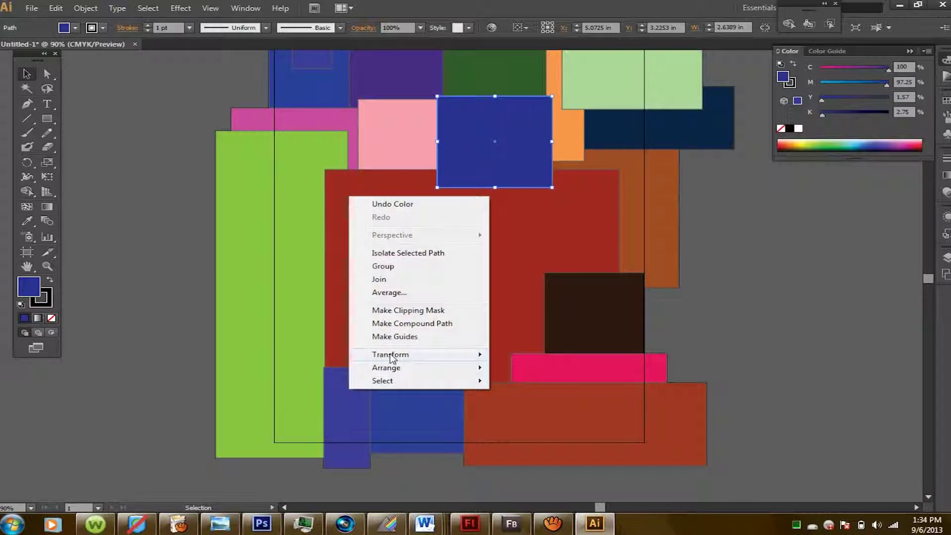
pyautogui.moveTo(441, 361)
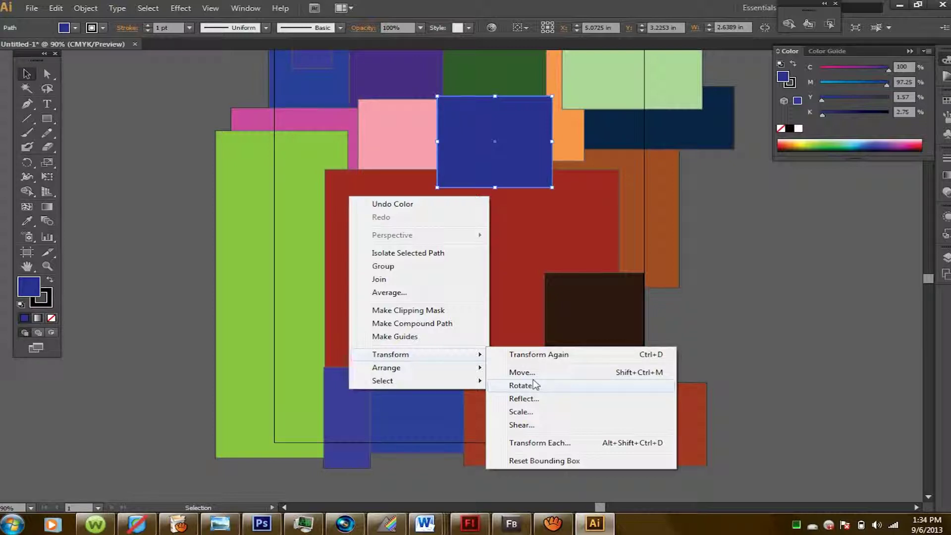
pyautogui.click(505, 174)
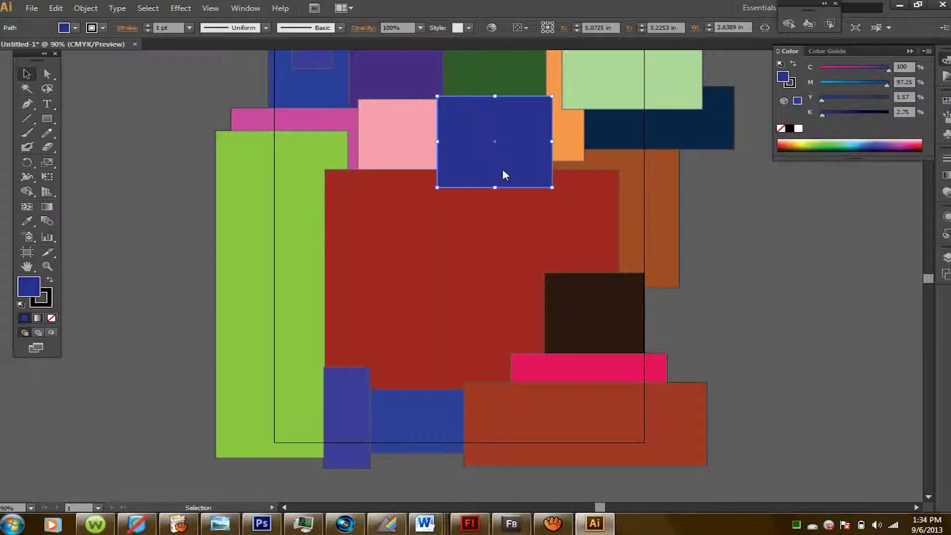
# Send the tall indigo rectangle at the artboard's lower edge to the back of the stack and deselect it
pyautogui.click(436, 223)
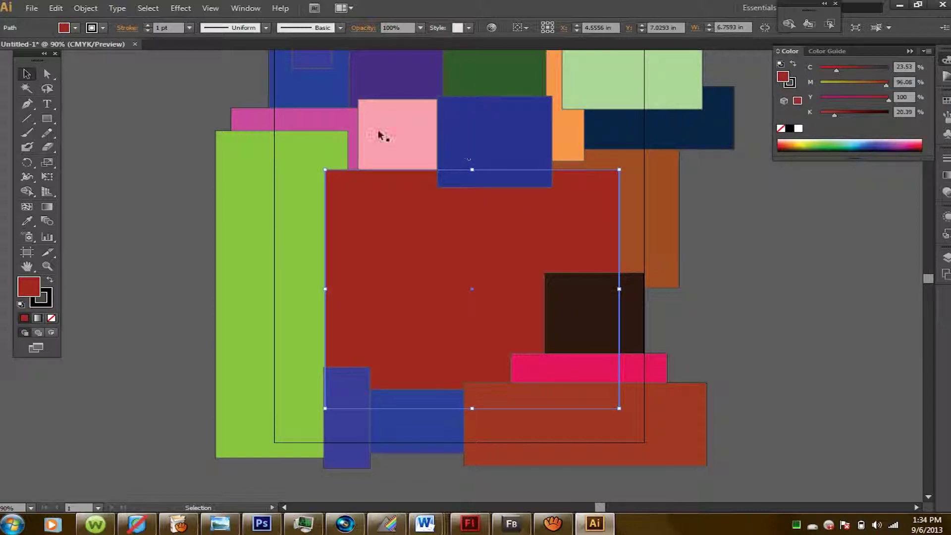
pyautogui.click(382, 134)
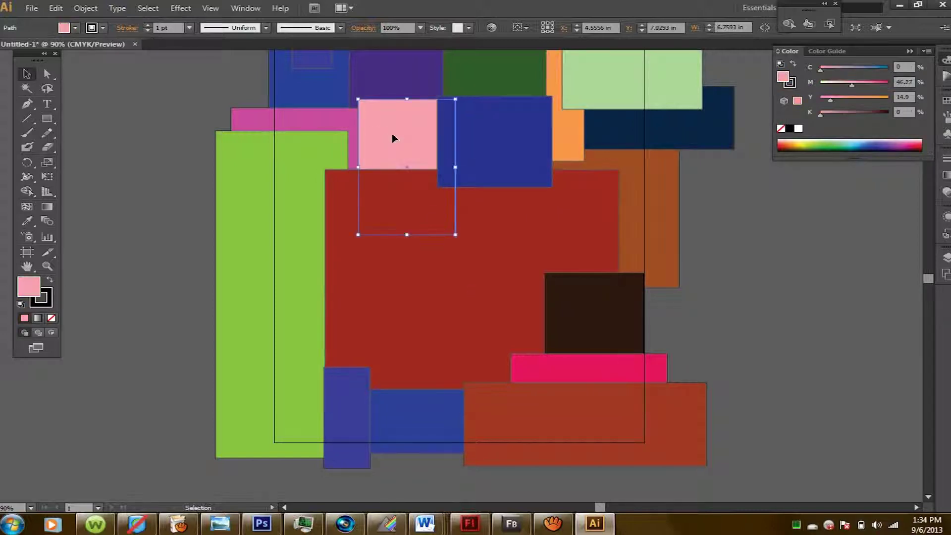
pyautogui.click(416, 427)
pyautogui.click(353, 383)
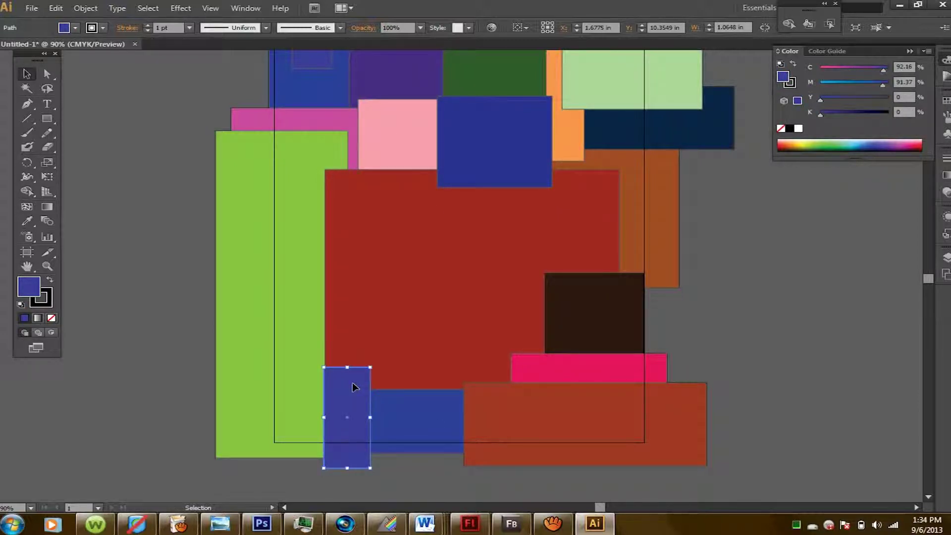
pyautogui.rightClick(352, 382)
pyautogui.moveTo(415, 362)
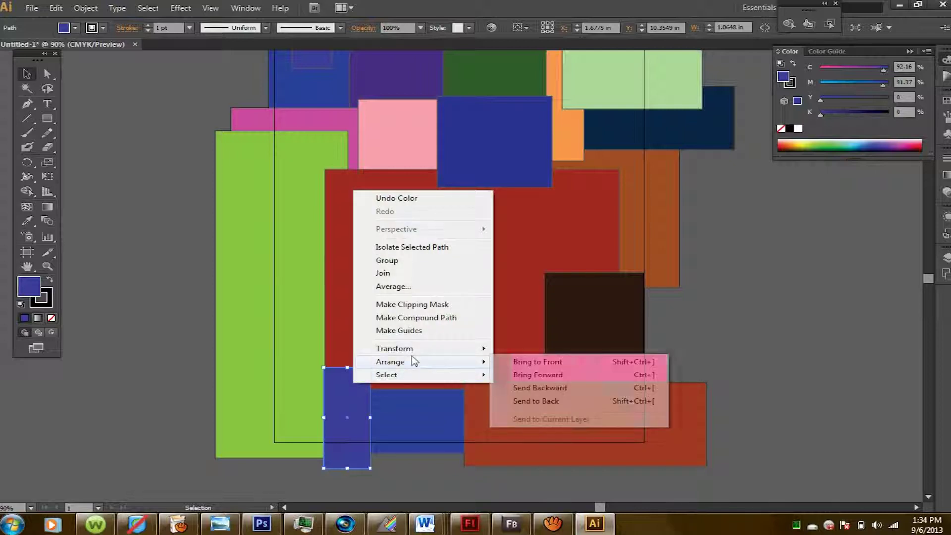
pyautogui.click(540, 401)
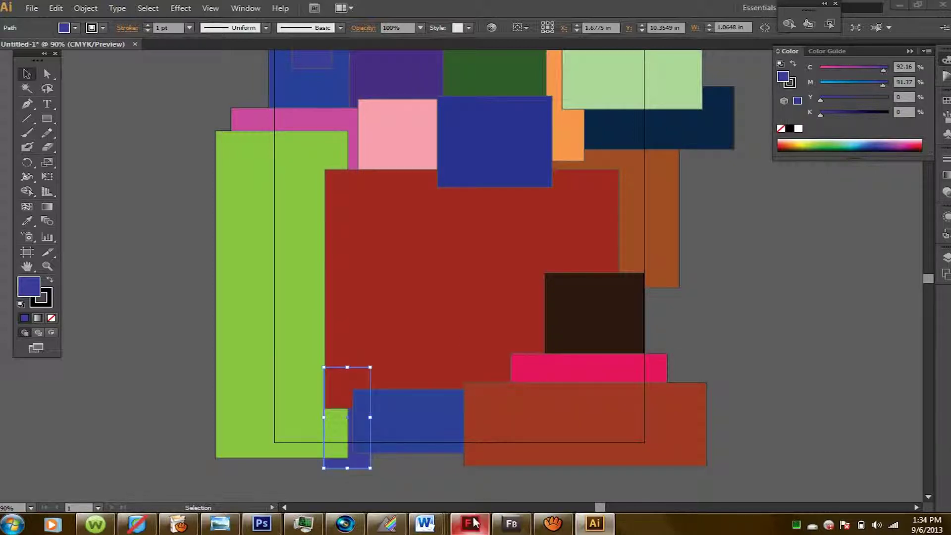
pyautogui.click(463, 480)
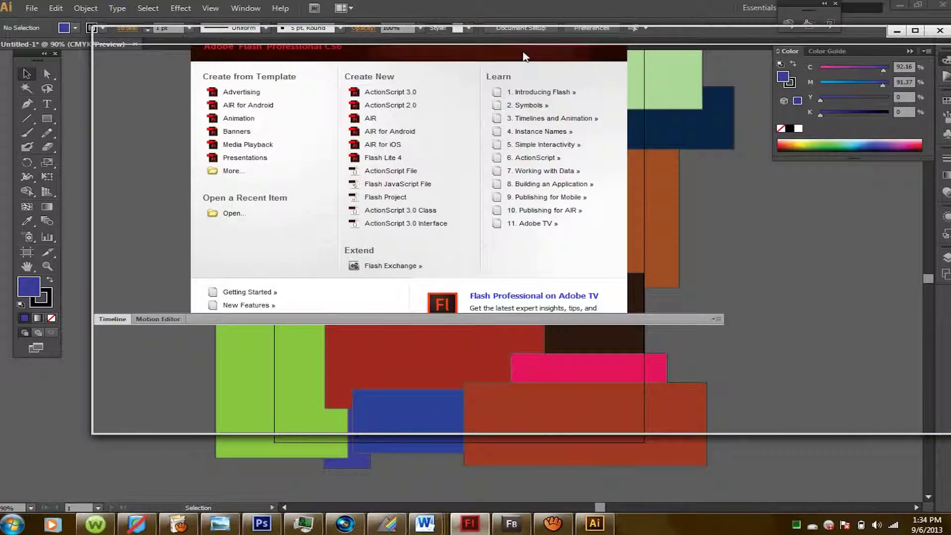
pyautogui.click(940, 31)
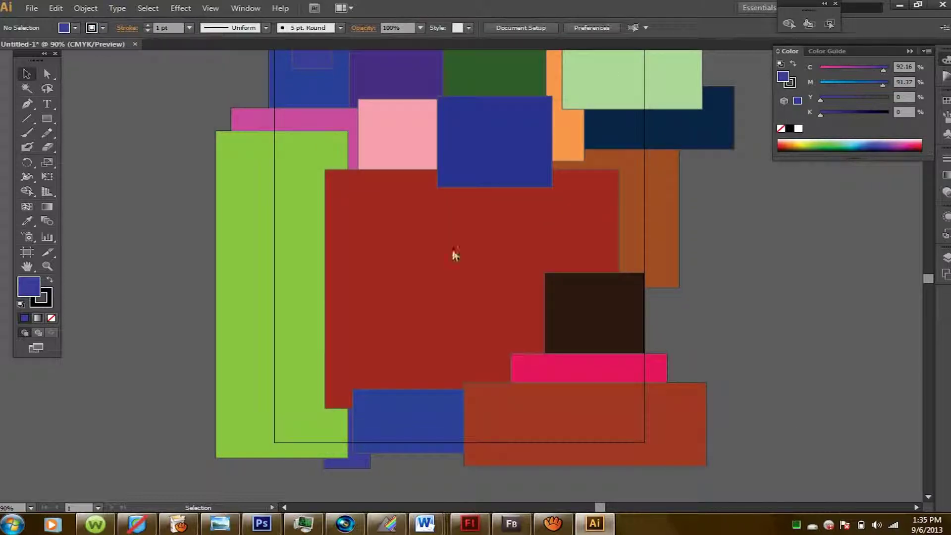
pyautogui.moveTo(929, 278)
pyautogui.mouseDown()
pyautogui.moveTo(928, 290)
pyautogui.moveTo(928, 277)
pyautogui.mouseUp()
pyautogui.click(44, 120)
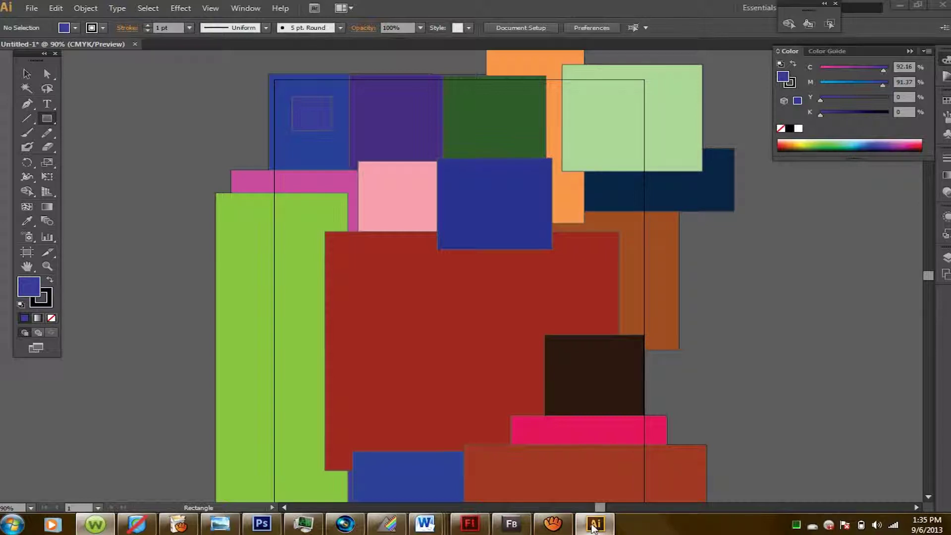
pyautogui.click(483, 361)
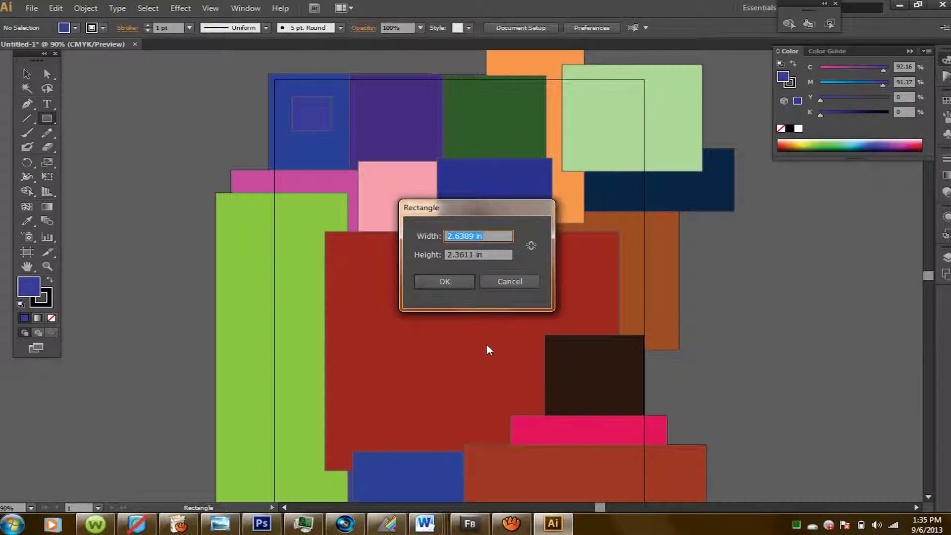
pyautogui.click(515, 283)
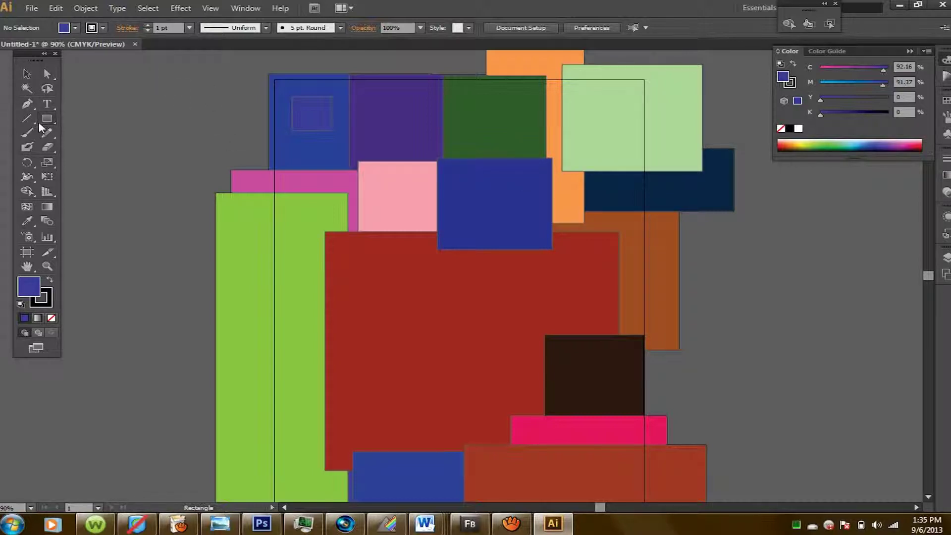
# Draw a tilted hexagon about 5.19 in wide with the Polygon tool and move it over the large red rectangle
pyautogui.moveTo(49, 122); pyautogui.dragTo(128, 161)
pyautogui.moveTo(379, 102); pyautogui.dragTo(492, 149)
pyautogui.click(27, 74)
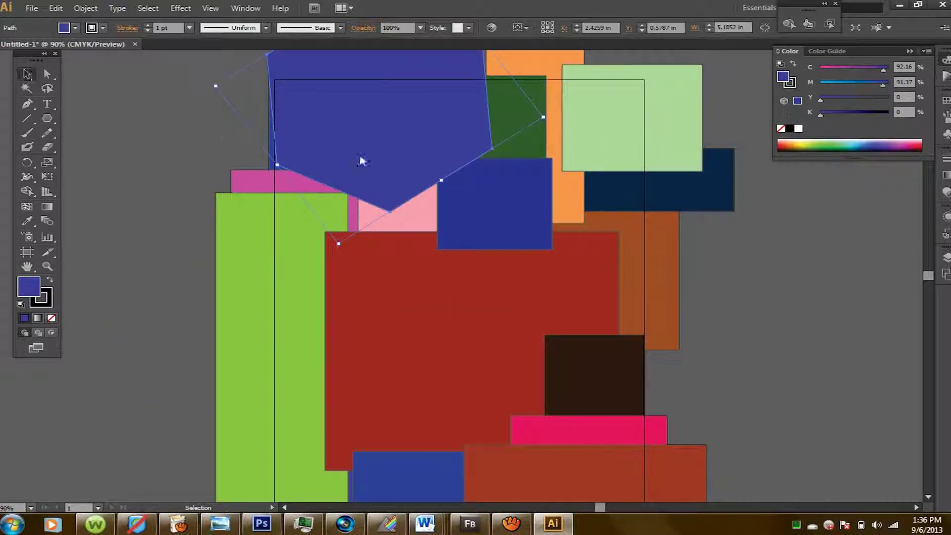
pyautogui.moveTo(471, 321); pyautogui.dragTo(465, 314)
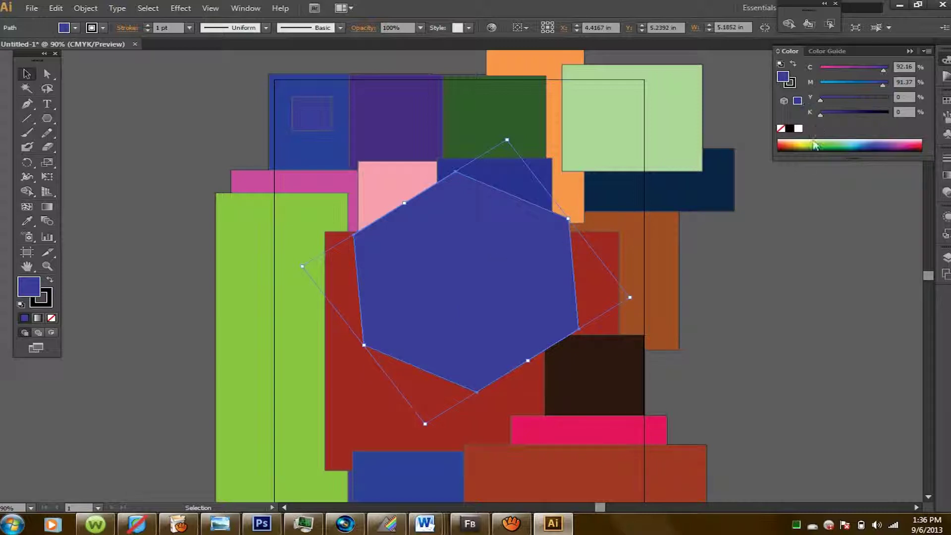
# Try several fill colors on the hexagon, ending with black at K 100
pyautogui.click(876, 146)
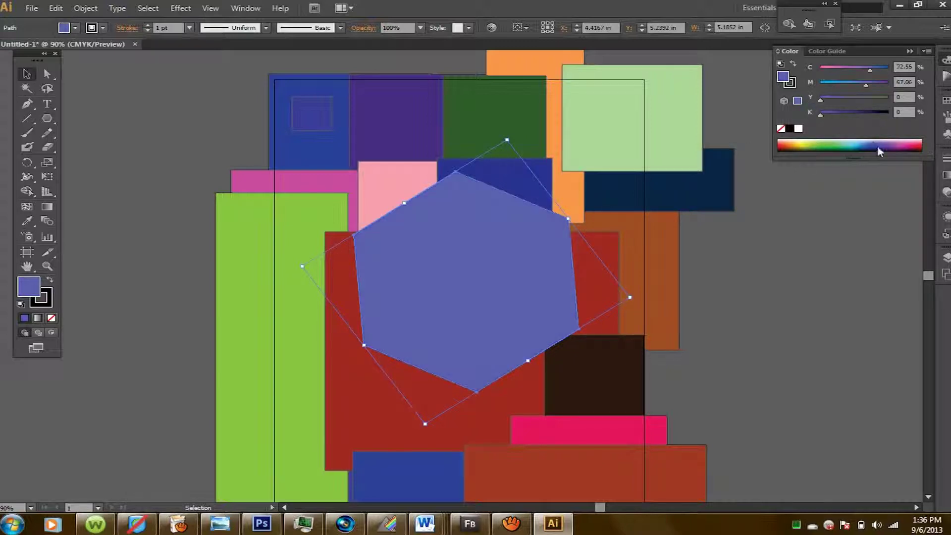
pyautogui.click(899, 145)
pyautogui.click(914, 149)
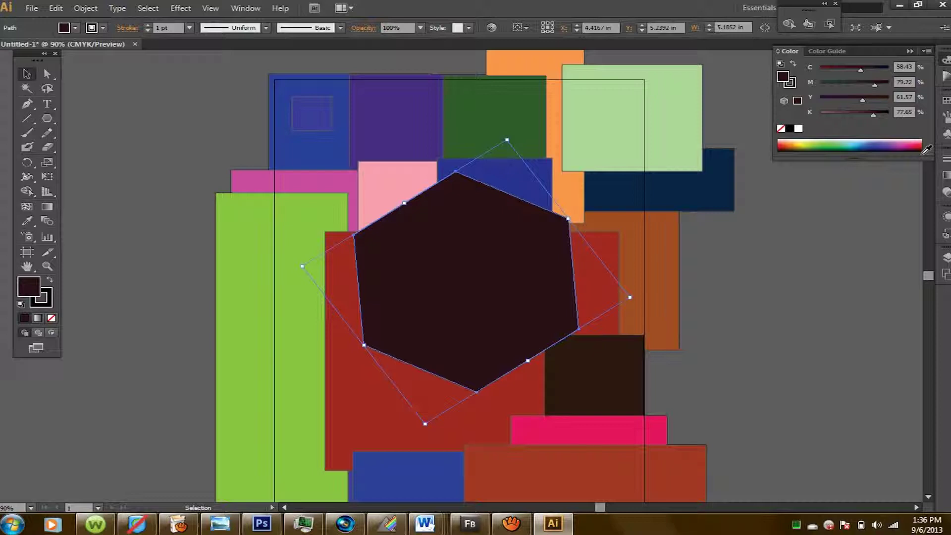
pyautogui.click(922, 151)
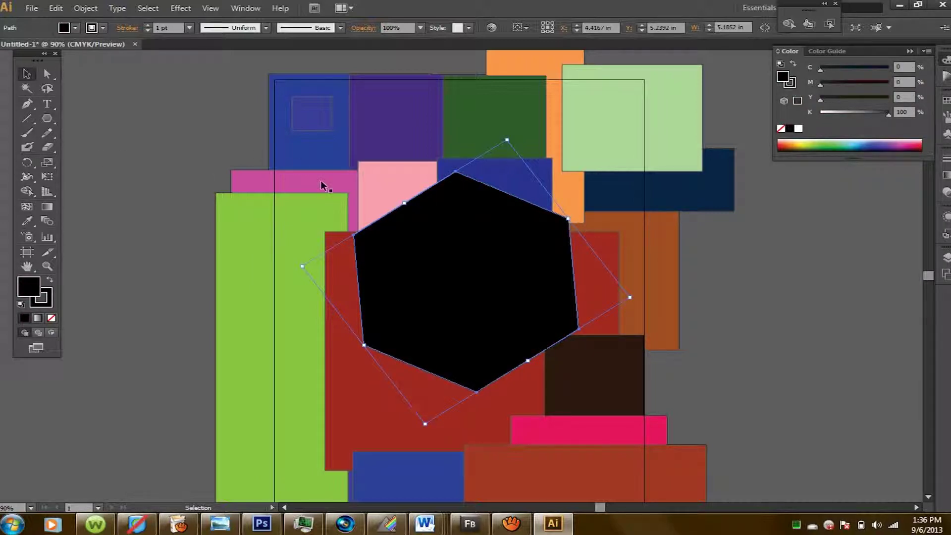
# Try 60% and 80% opacity on the hexagon, then settle on 90%
pyautogui.click(420, 28)
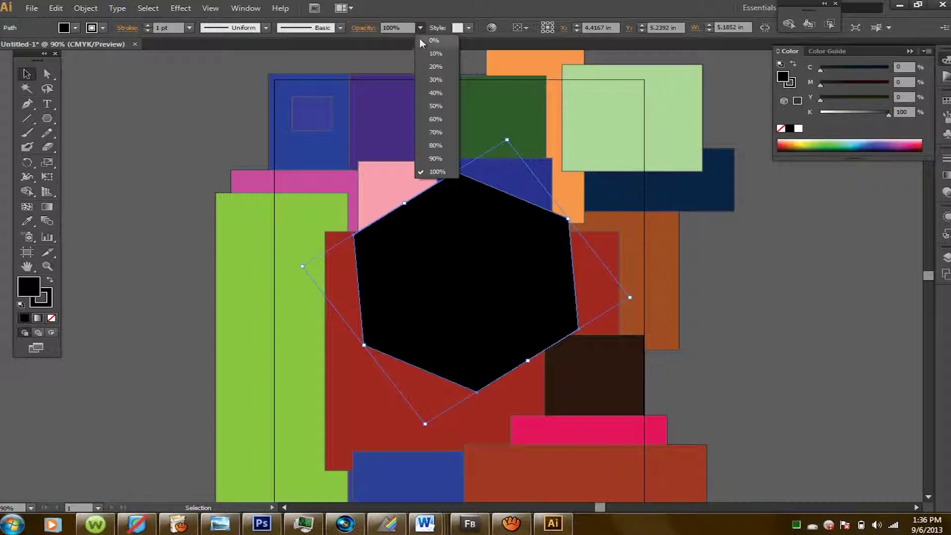
pyautogui.click(437, 119)
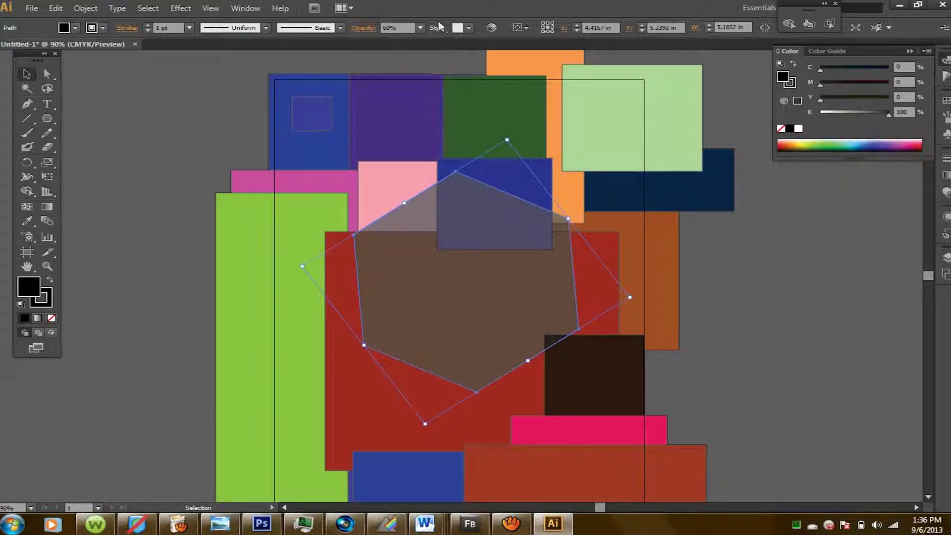
pyautogui.click(420, 28)
pyautogui.click(444, 145)
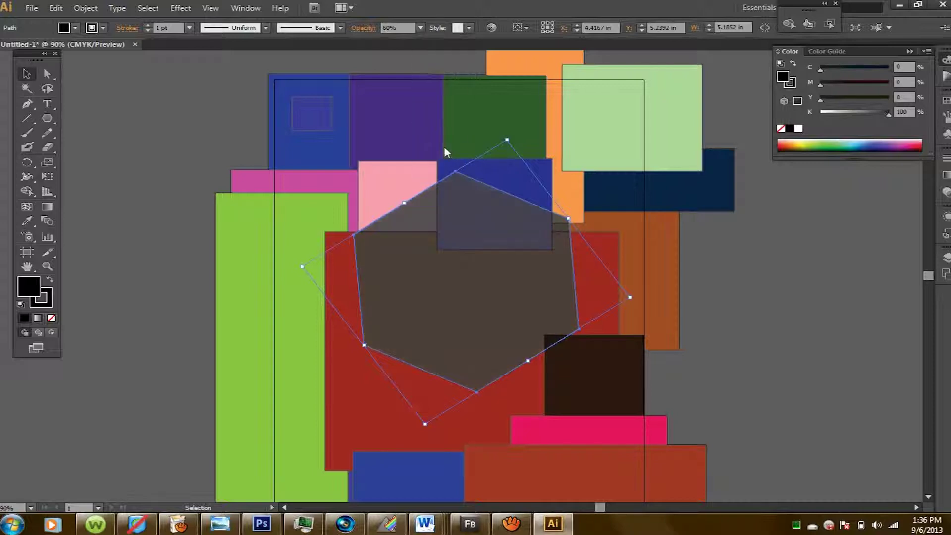
pyautogui.click(420, 28)
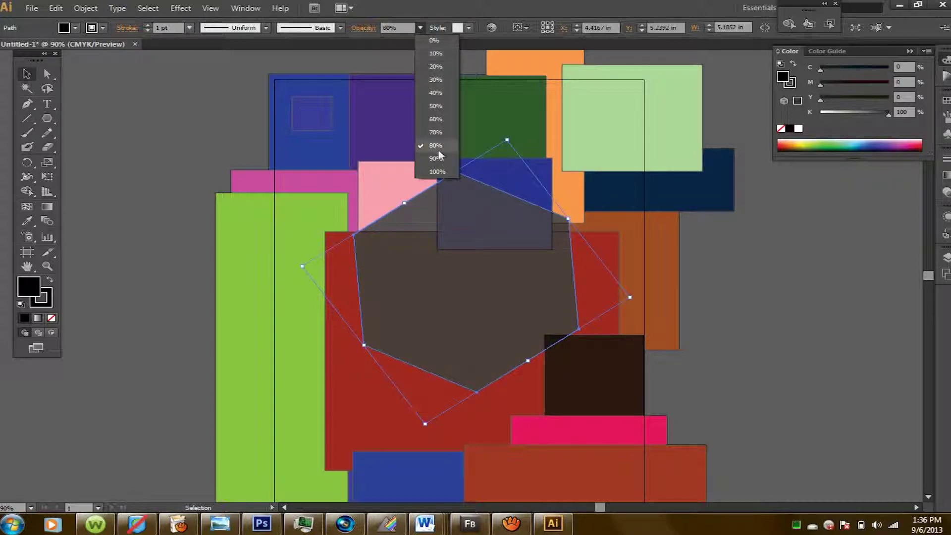
pyautogui.click(444, 159)
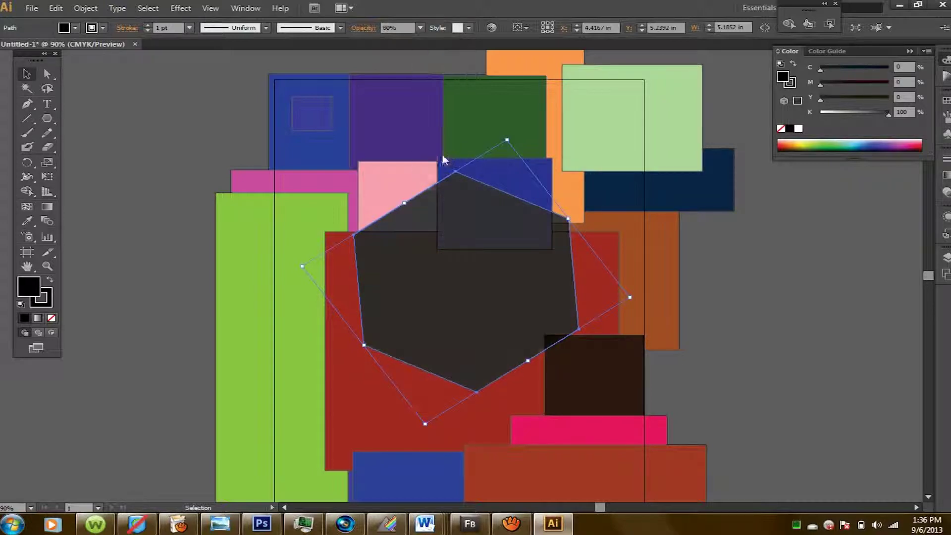
# Fill the hexagon with near-black (C 81.18, M 74.9, Y 59.61, K 80.39) and shift it slightly down
pyautogui.click(918, 149)
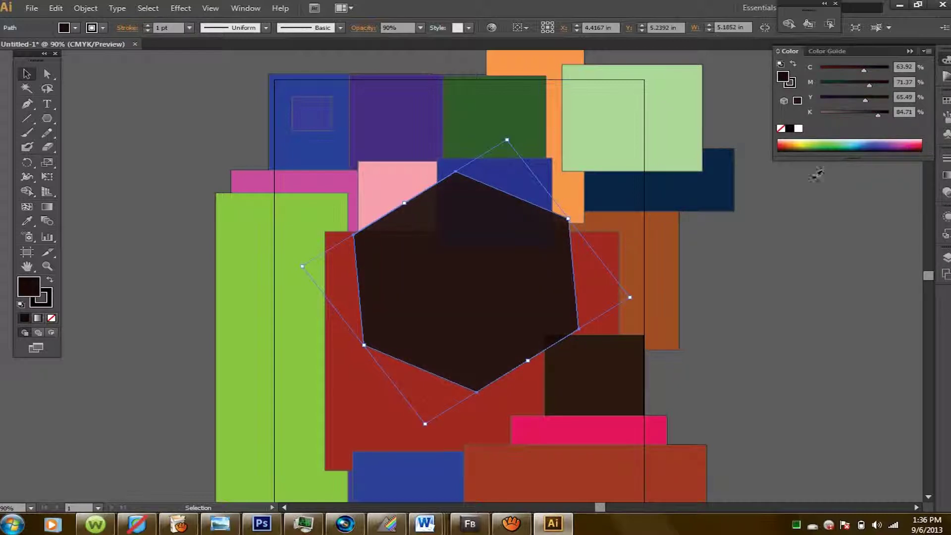
pyautogui.click(876, 145)
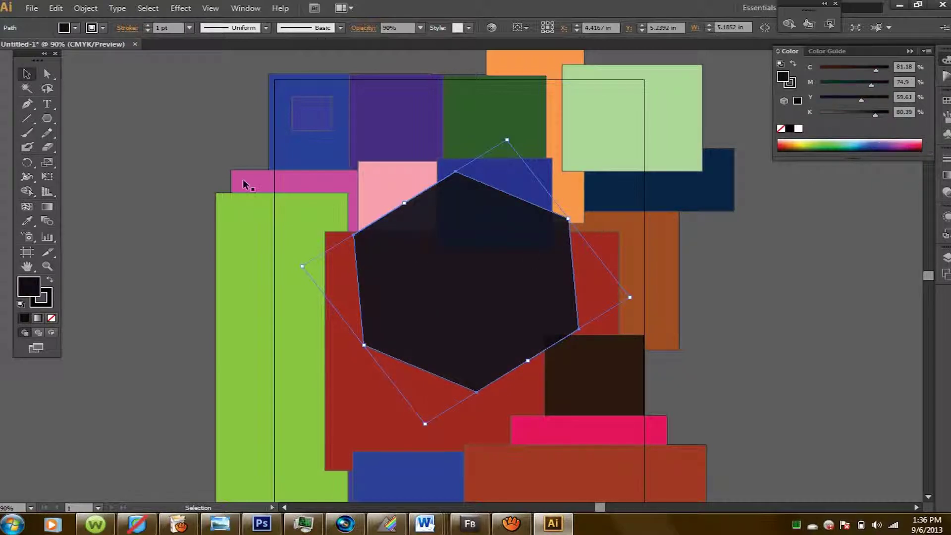
pyautogui.click(46, 72)
pyautogui.moveTo(431, 229); pyautogui.dragTo(440, 266)
# Create a wide, shallow area-type frame across the middle of the hexagon
pyautogui.click(47, 105)
pyautogui.moveTo(380, 281); pyautogui.dragTo(558, 329)
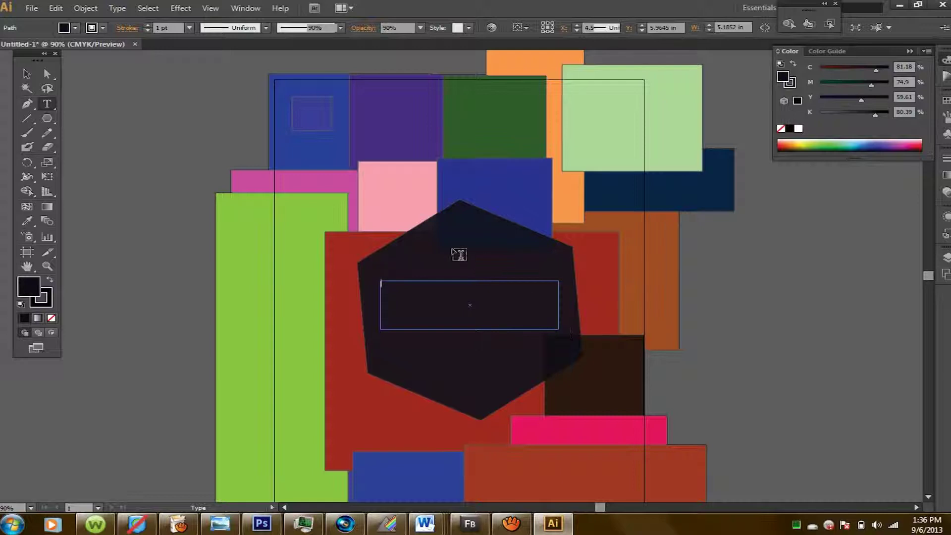
pyautogui.click(190, 27)
pyautogui.click(237, 28)
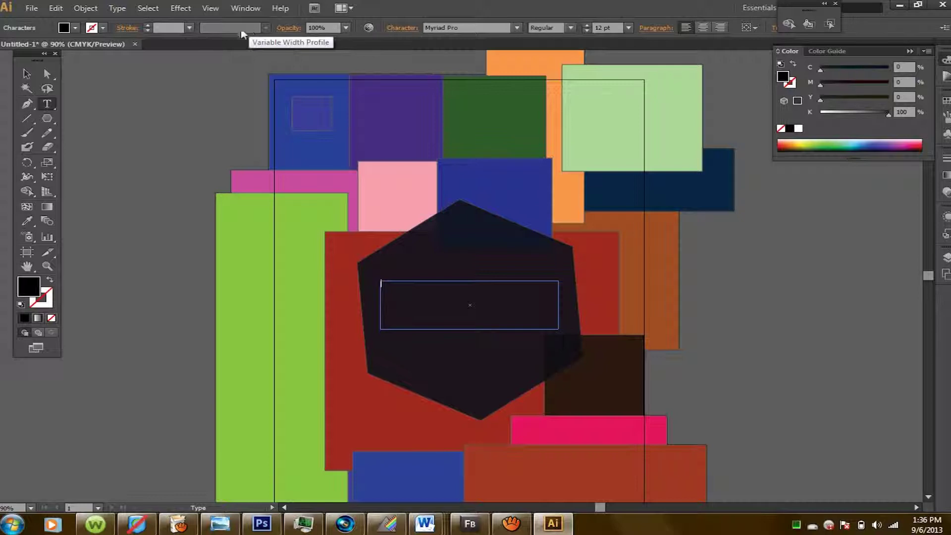
# Set the font to BatmanForeverAlternate and enter "ART CLASS" in the text frame
pyautogui.click(481, 28)
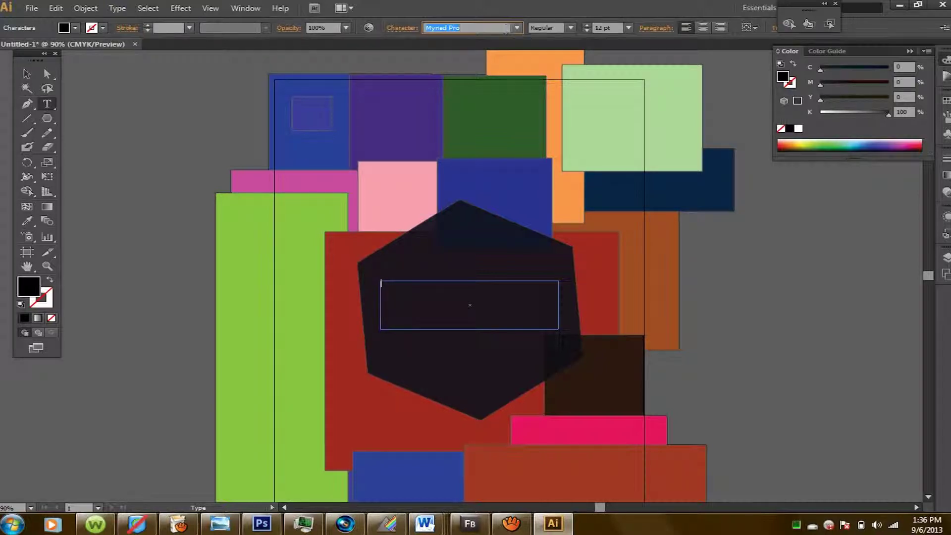
pyautogui.click(517, 28)
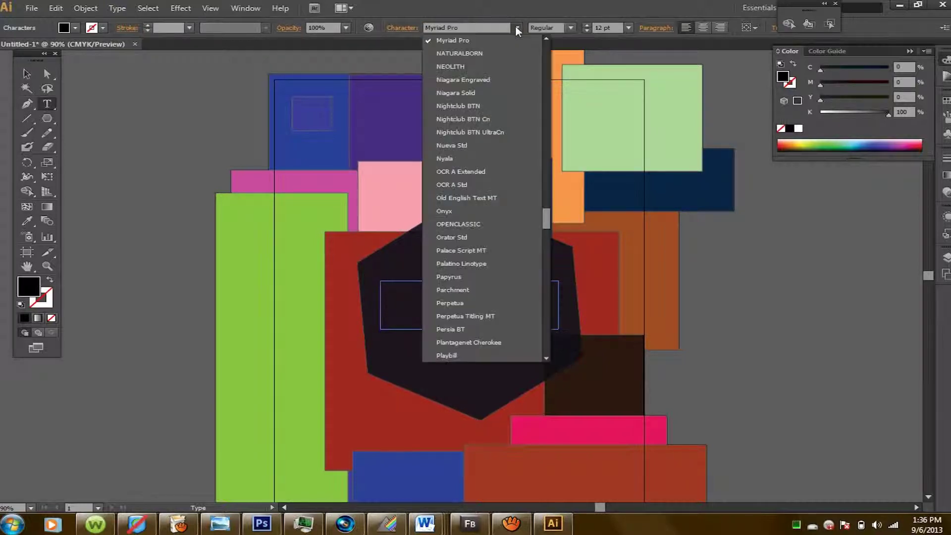
pyautogui.moveTo(547, 214); pyautogui.dragTo(554, 46)
pyautogui.click(510, 108)
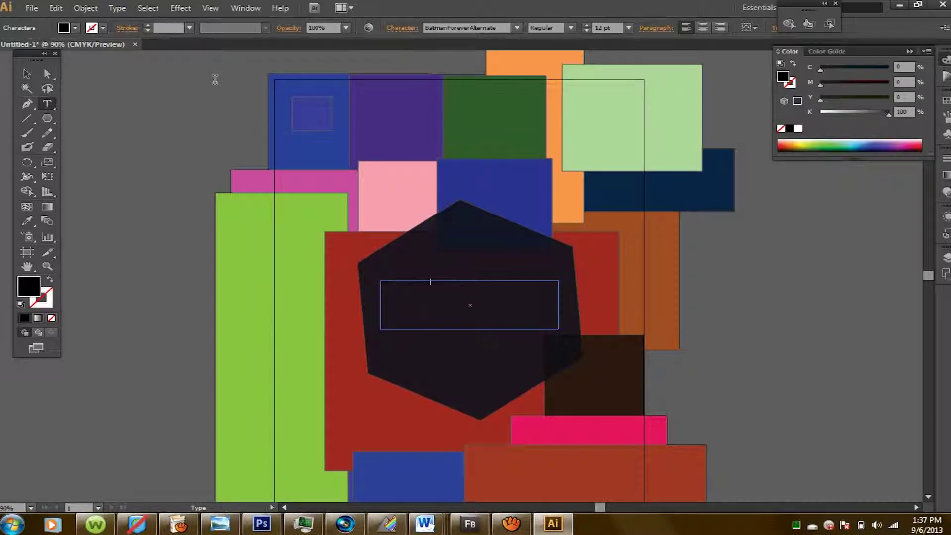
# Convert the ART CLASS text to outlines and enlarge it to about 4.37 in wide, centered across the hexagon
pyautogui.click(27, 73)
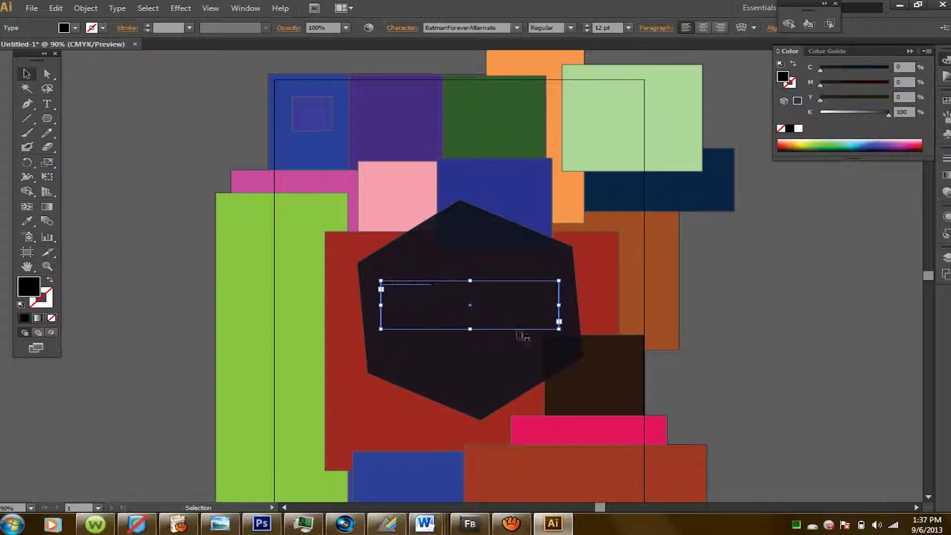
pyautogui.rightClick(552, 322)
pyautogui.click(597, 405)
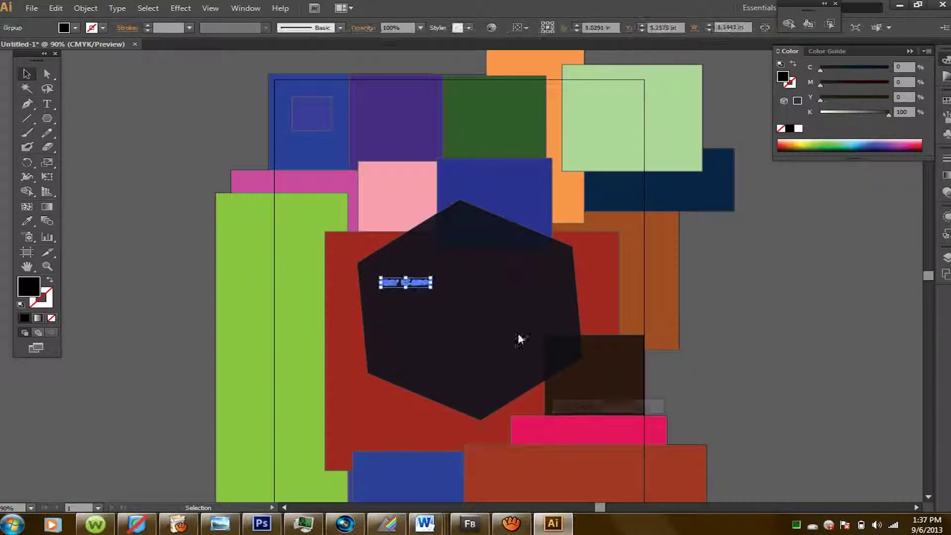
pyautogui.moveTo(430, 287); pyautogui.dragTo(573, 342)
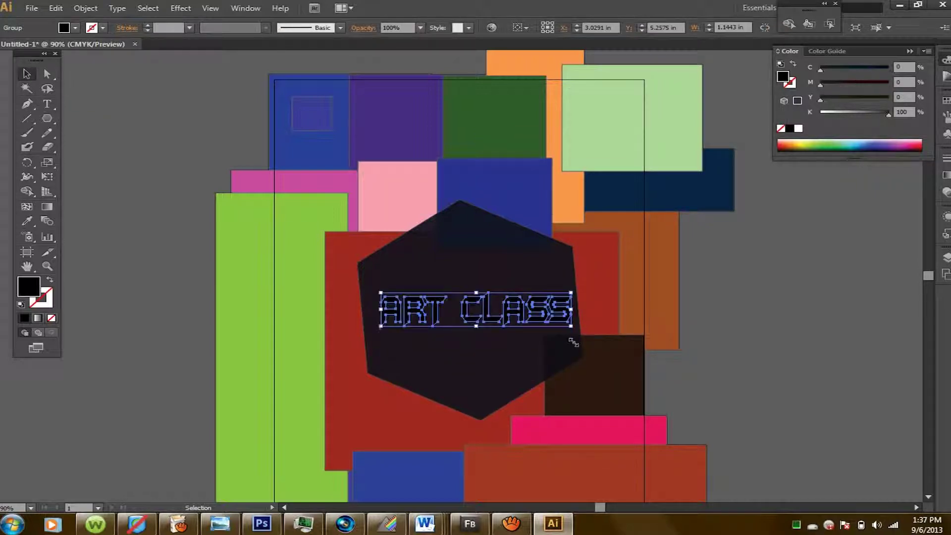
pyautogui.moveTo(514, 314); pyautogui.dragTo(508, 313)
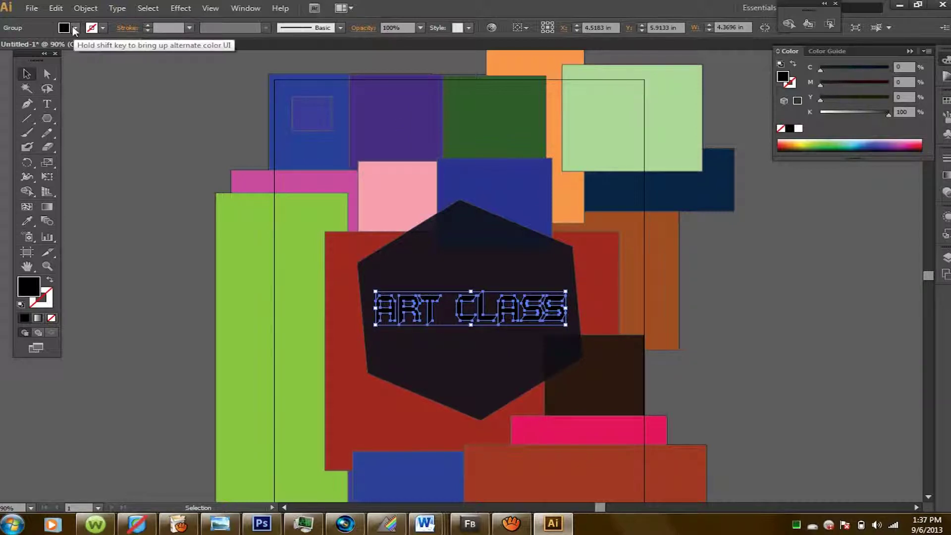
# Fill the ART CLASS lettering with the very light gray swatch (K 5) and deselect it
pyautogui.click(74, 29)
pyautogui.click(98, 83)
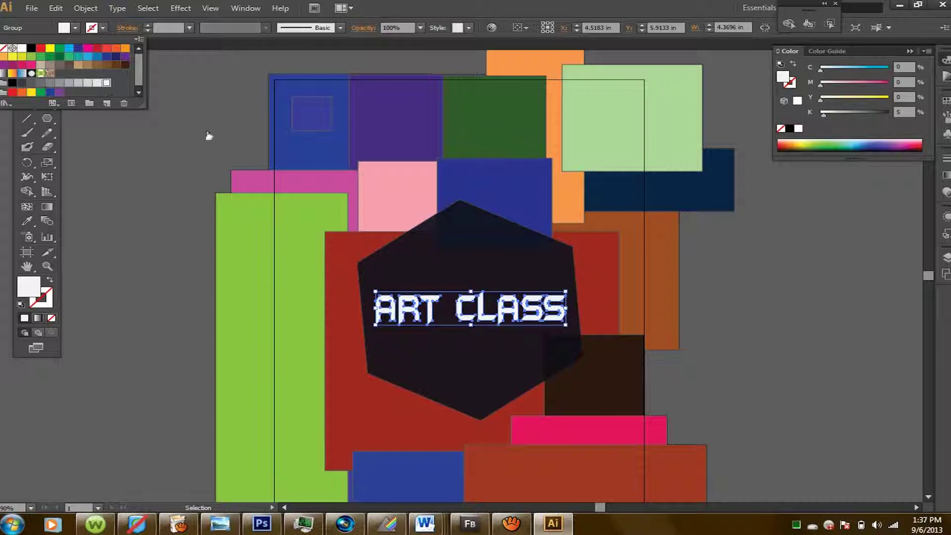
pyautogui.click(584, 299)
pyautogui.click(587, 300)
pyautogui.click(721, 261)
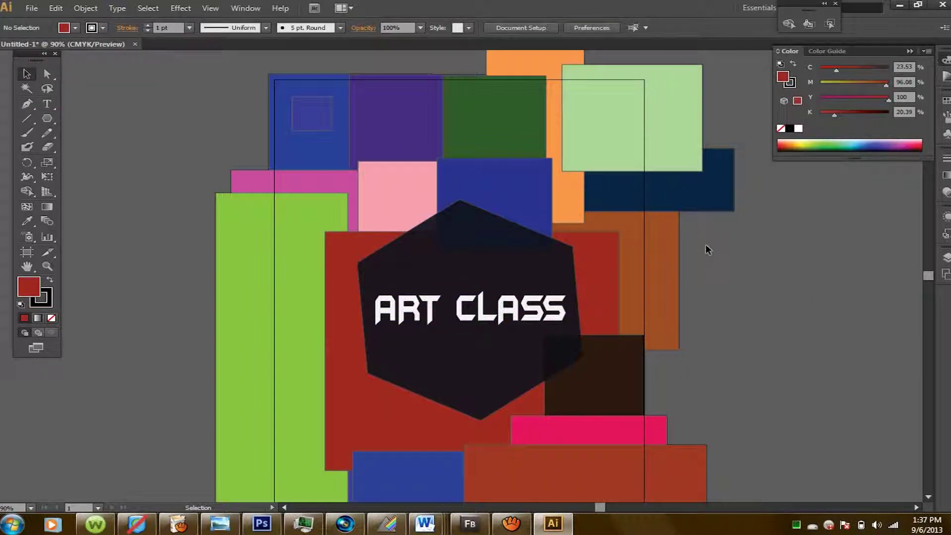
pyautogui.click(30, 9)
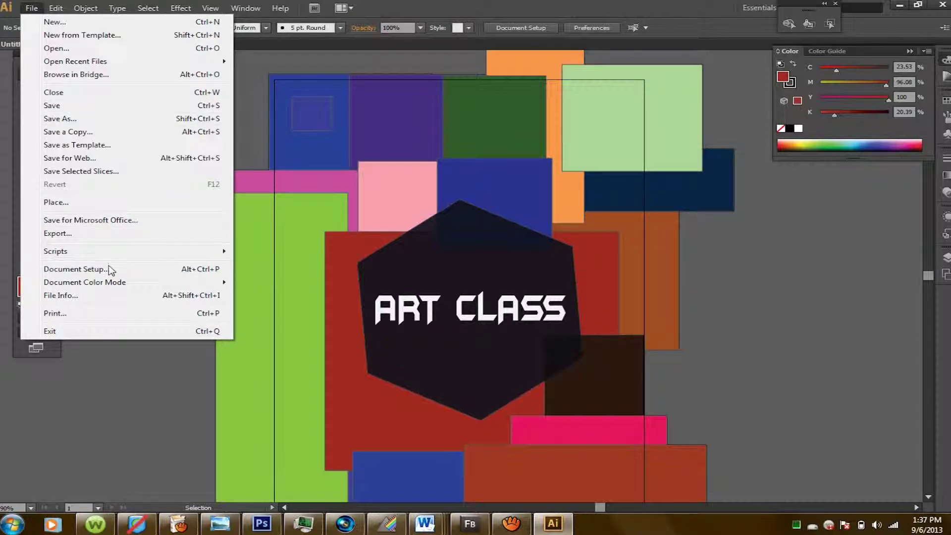
pyautogui.press('Escape')
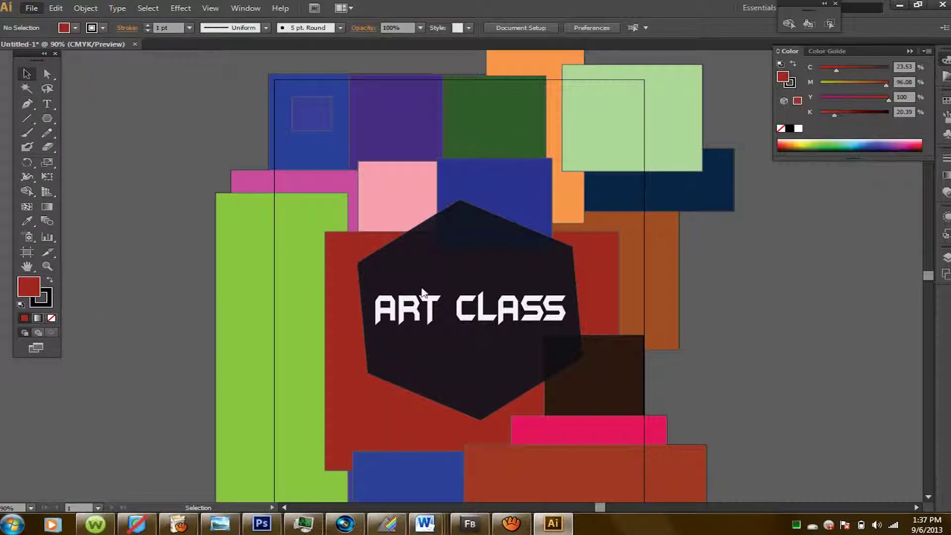